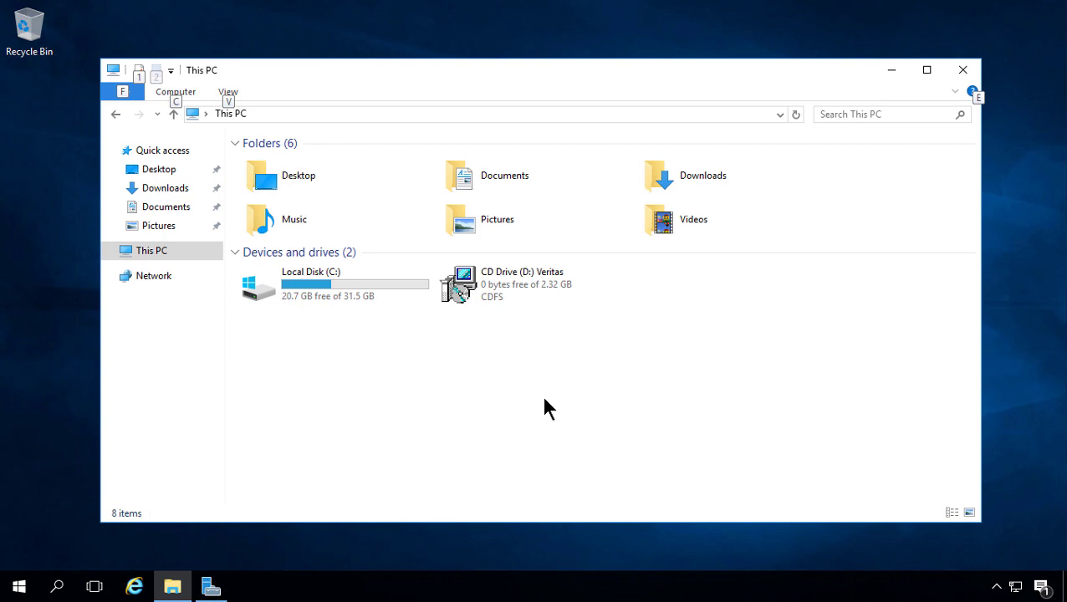
Open CD Drive (D:) Veritas to list its BE, bin, Linux folders and Browser file
{"action": "left_click", "coordinate": [502, 285]}
{"action": "double_click", "coordinate": [501, 285]}
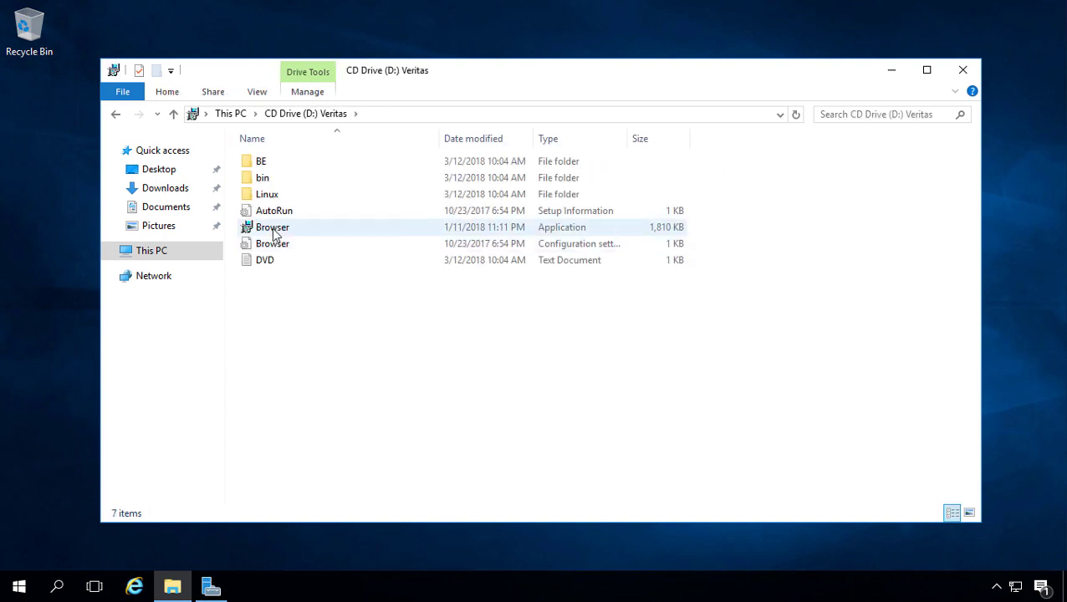
Launch Browser.exe in English and show its Pre-installation page
{"action": "double_click", "coordinate": [275, 228]}
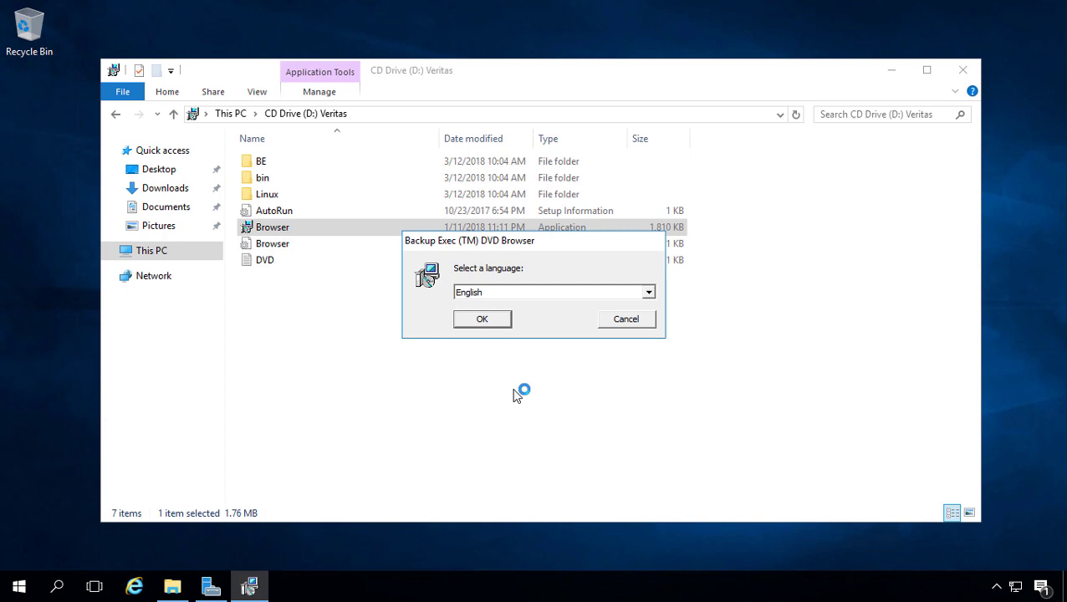
{"action": "left_click", "coordinate": [495, 323]}
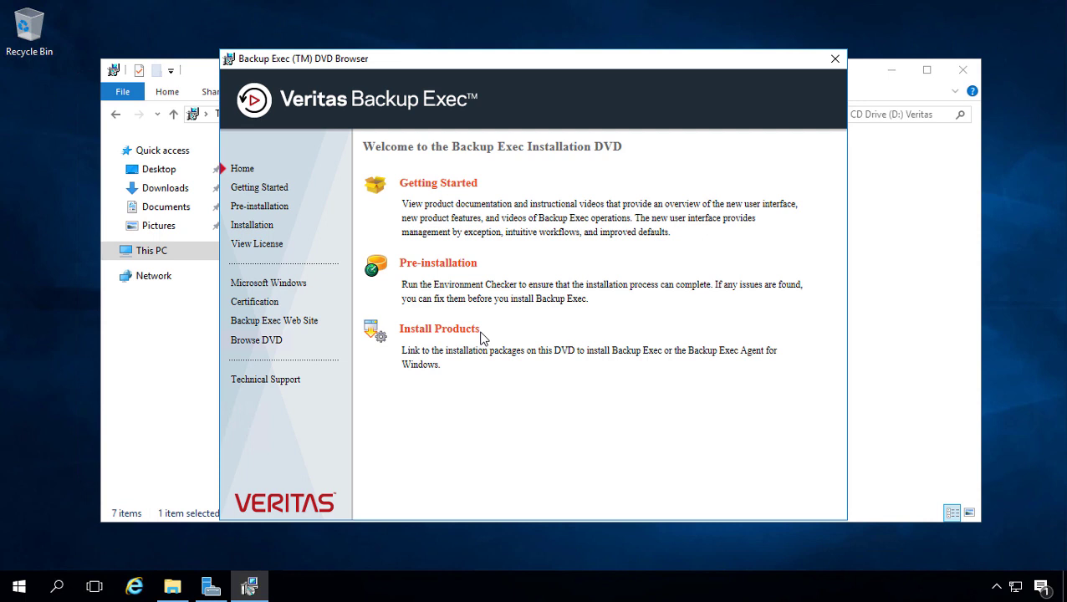
{"action": "left_click", "coordinate": [256, 211]}
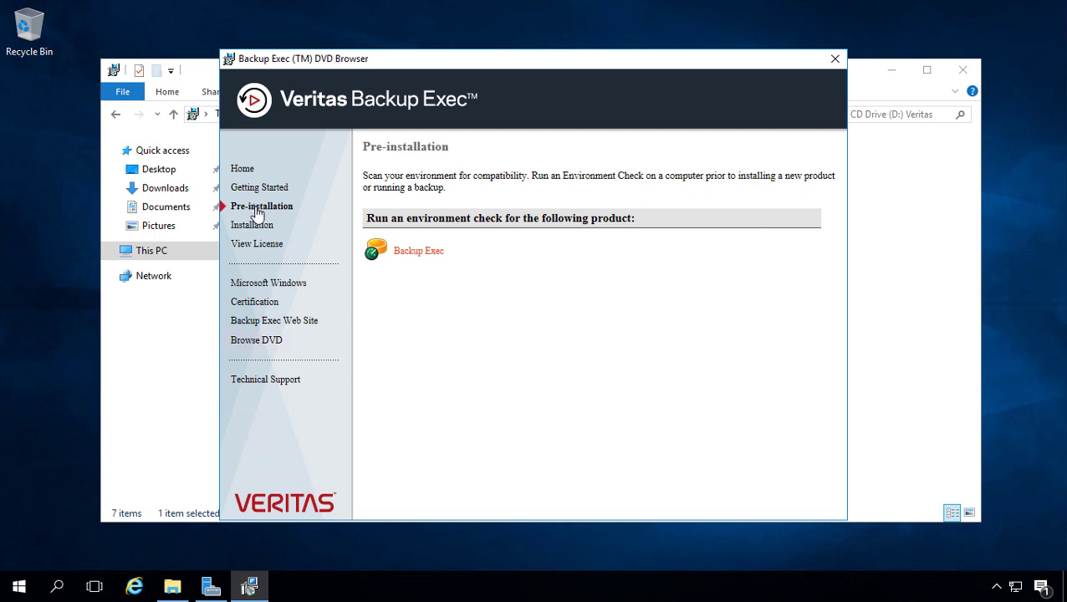
Run a local Backup Exec environment check, review the Windows Domain and ADK warnings, then finish
{"action": "left_click", "coordinate": [409, 253]}
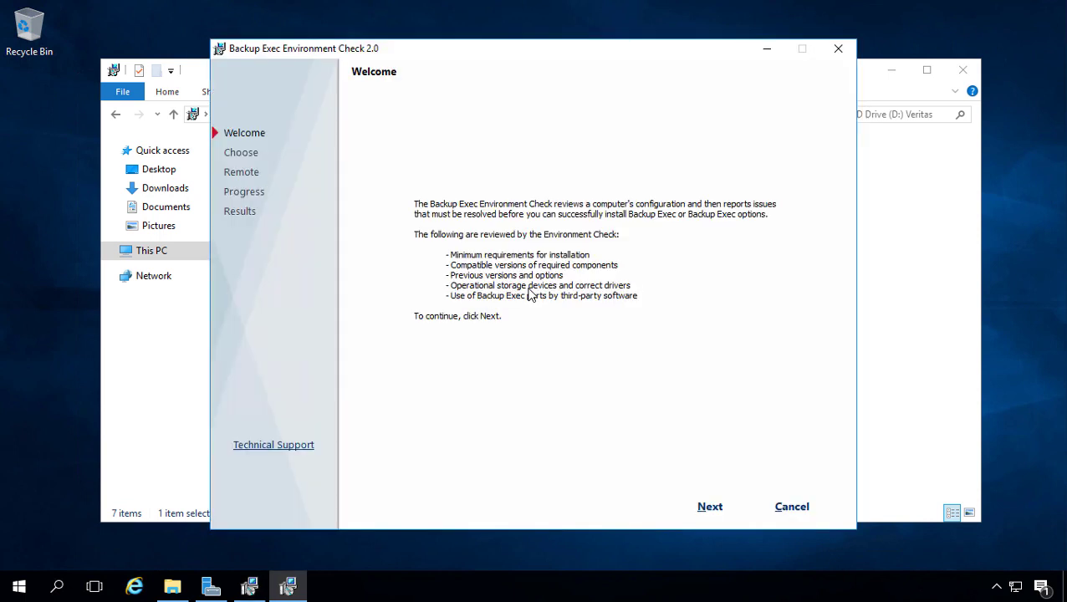
{"action": "left_click", "coordinate": [709, 508]}
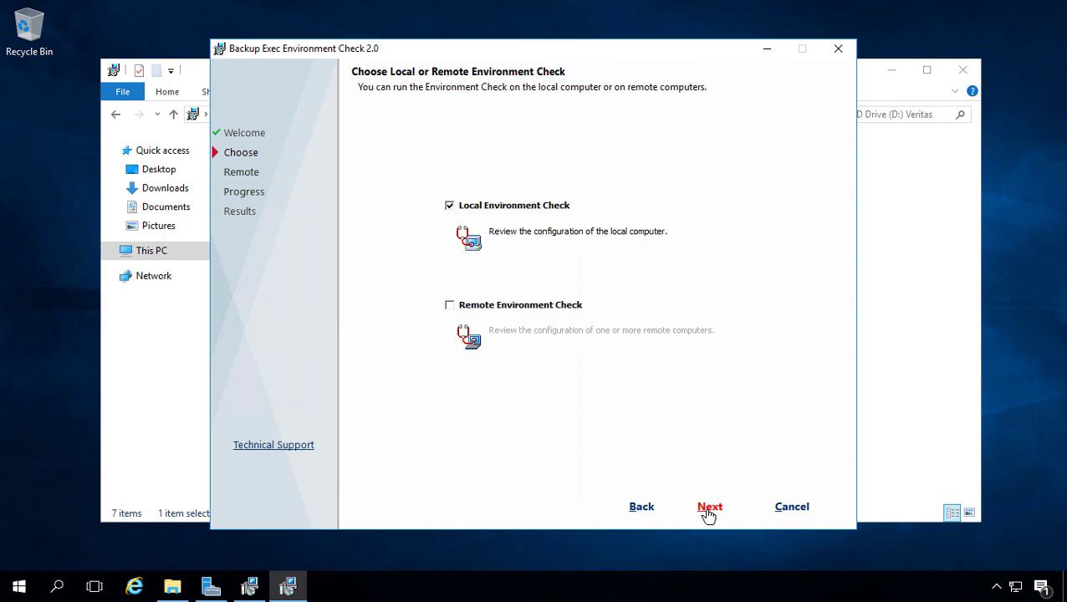
{"action": "left_click", "coordinate": [709, 508]}
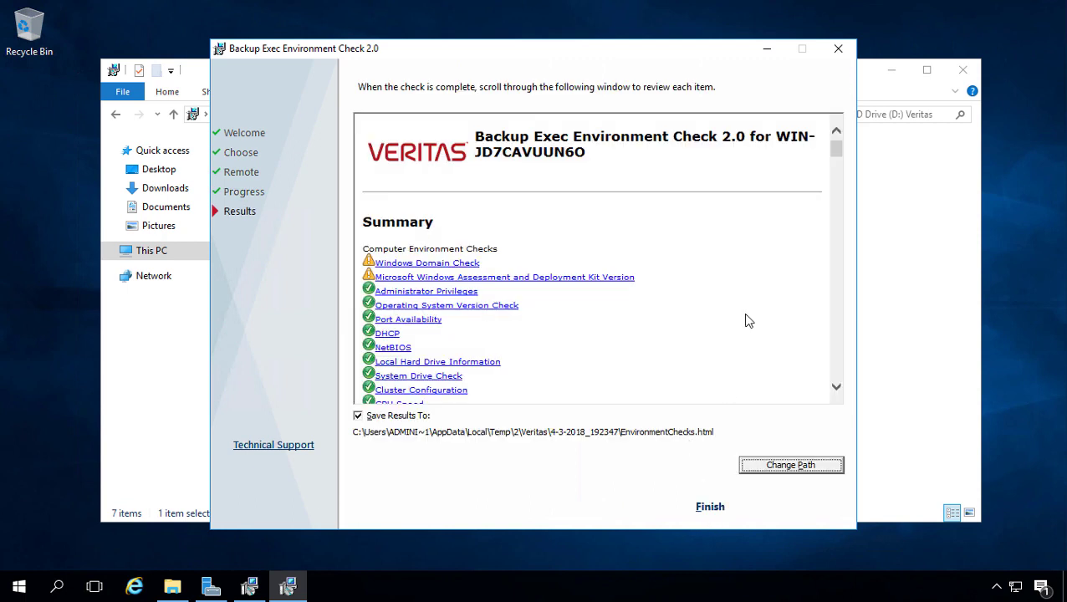
{"action": "left_click", "coordinate": [837, 151]}
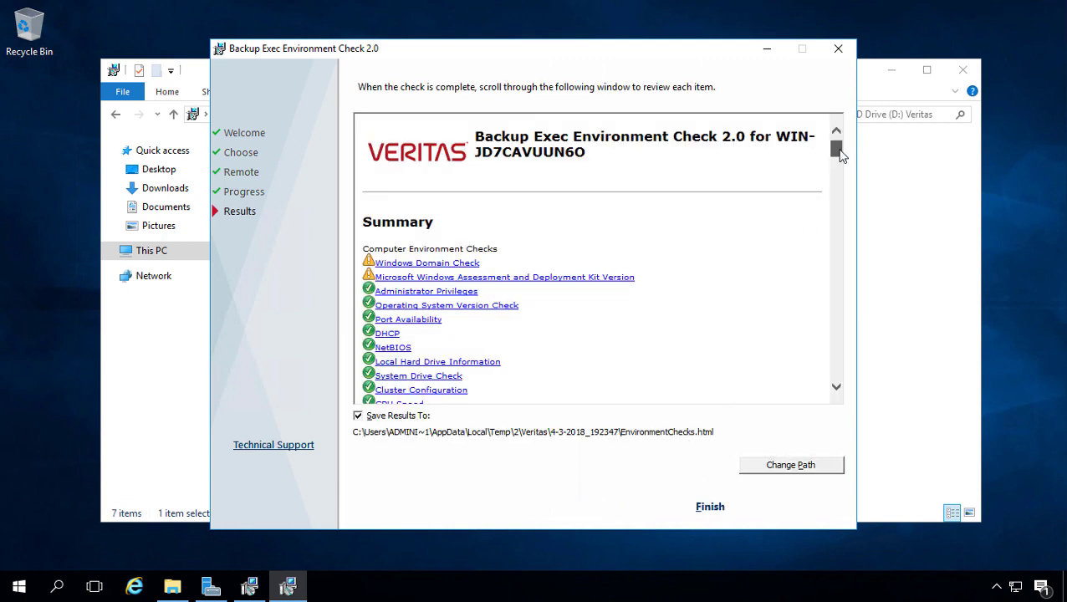
{"action": "mouse_move", "coordinate": [840, 151]}
{"action": "left_mouse_down"}
{"action": "mouse_move", "coordinate": [842, 191]}
{"action": "mouse_move", "coordinate": [841, 160]}
{"action": "left_mouse_up"}
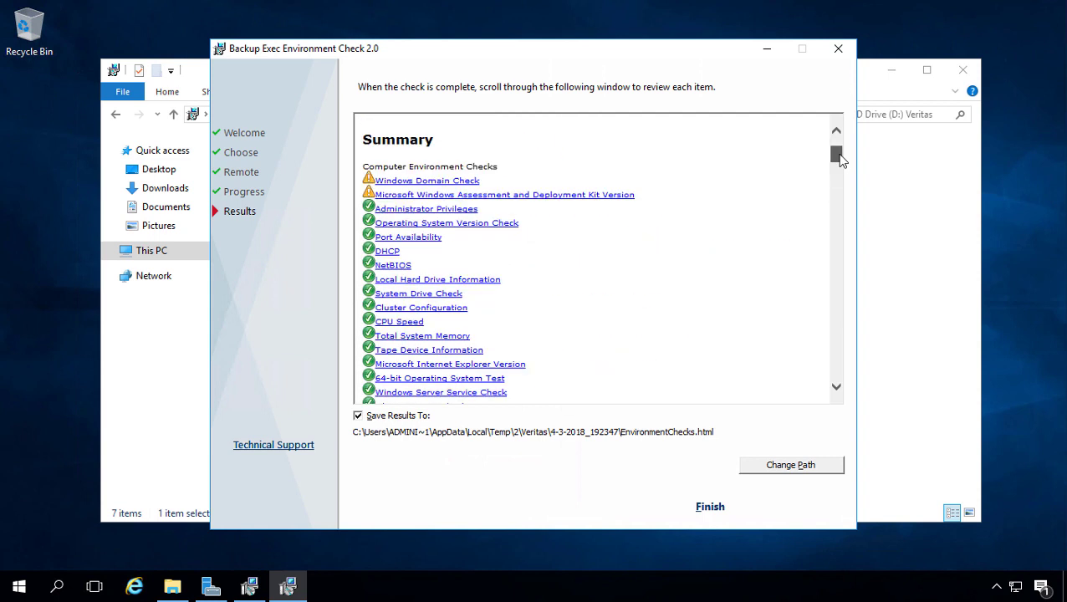
{"action": "left_click", "coordinate": [836, 388]}
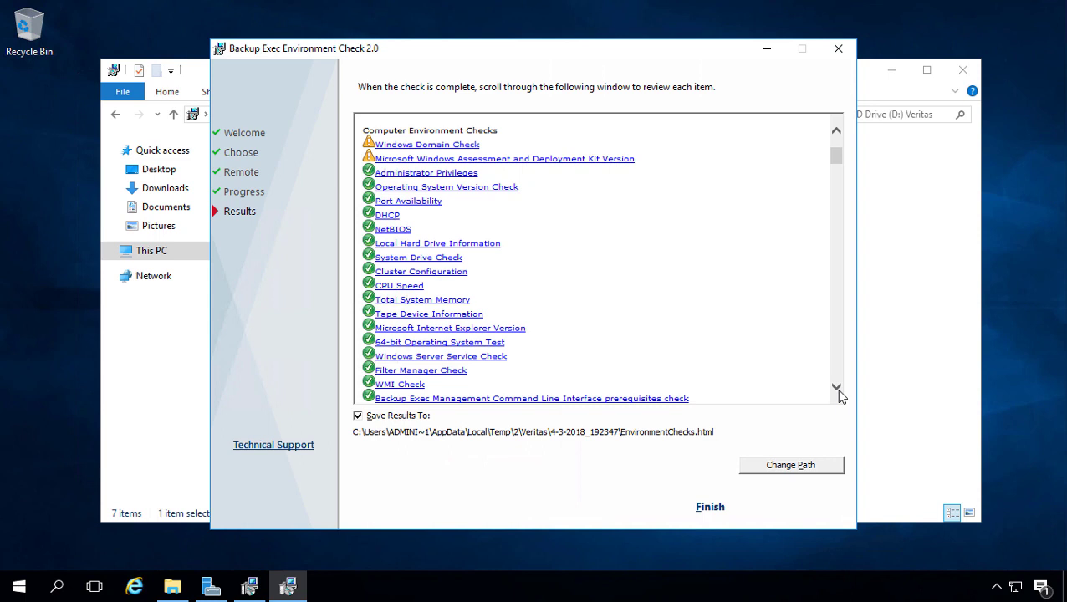
{"action": "left_click", "coordinate": [515, 159]}
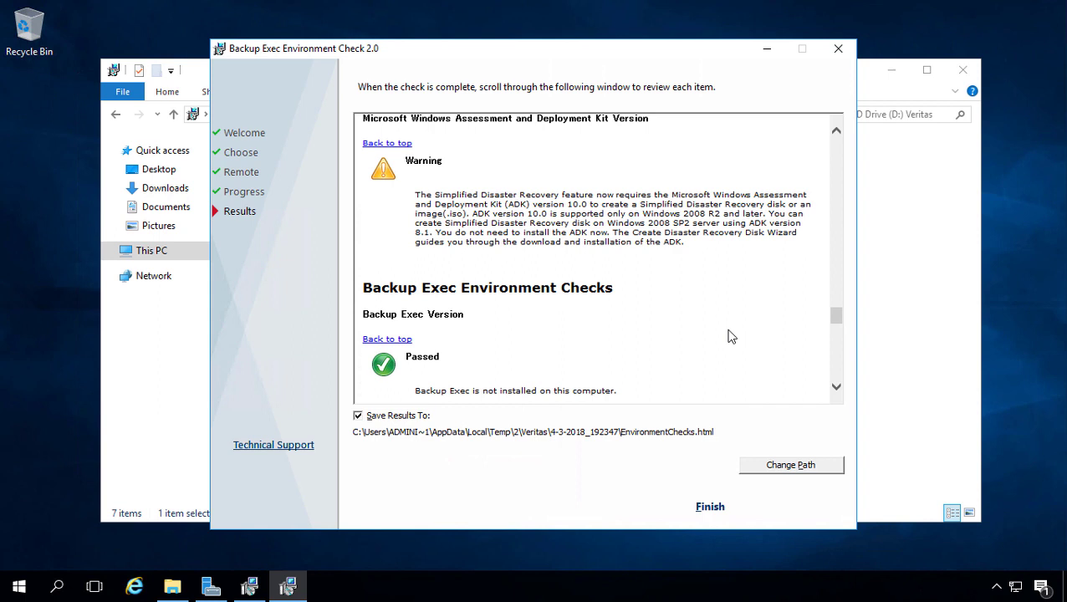
{"action": "left_click", "coordinate": [708, 506]}
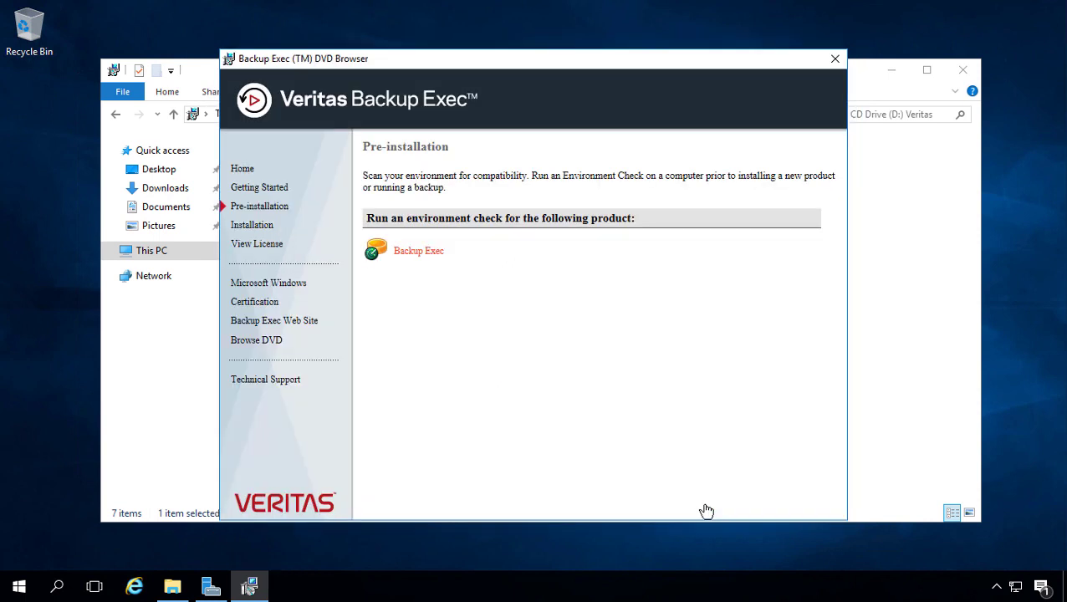
Start installing Backup Exec from the DVD browser's Installation page
{"action": "left_click", "coordinate": [251, 225]}
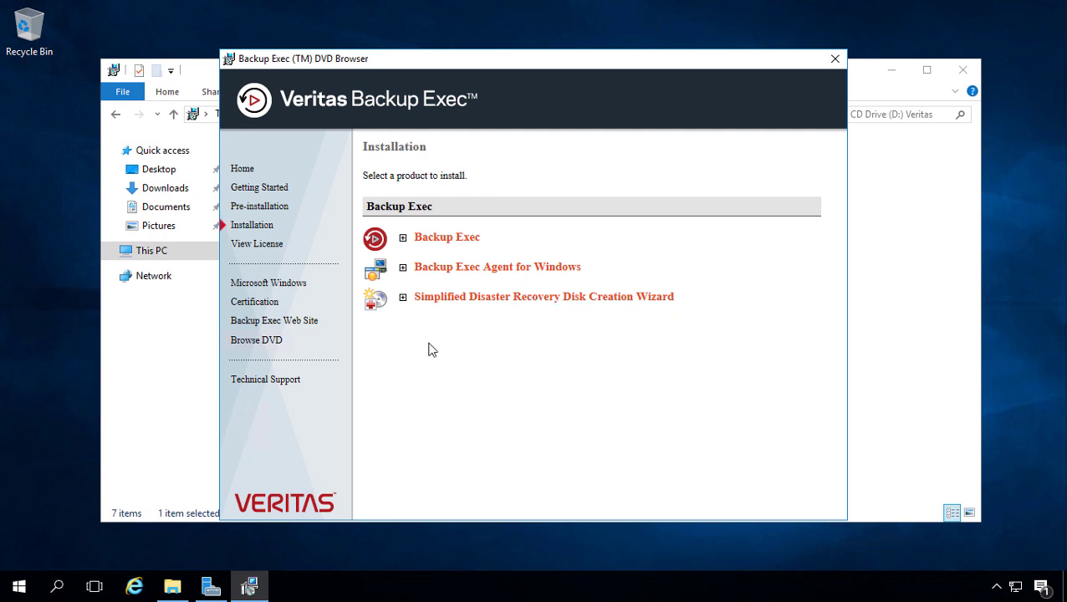
{"action": "left_click", "coordinate": [403, 239]}
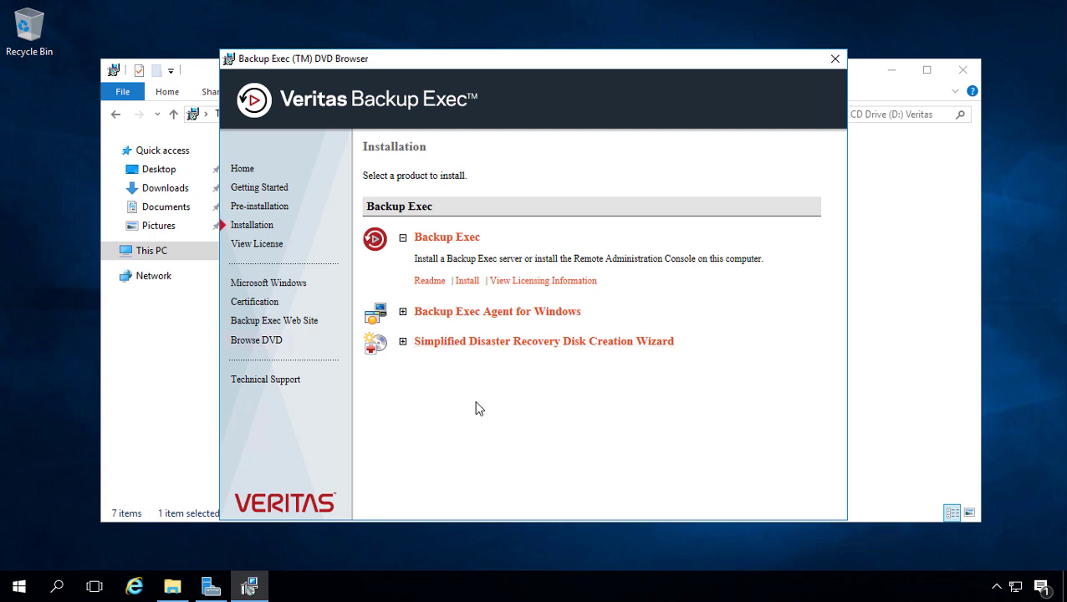
{"action": "left_click", "coordinate": [468, 281]}
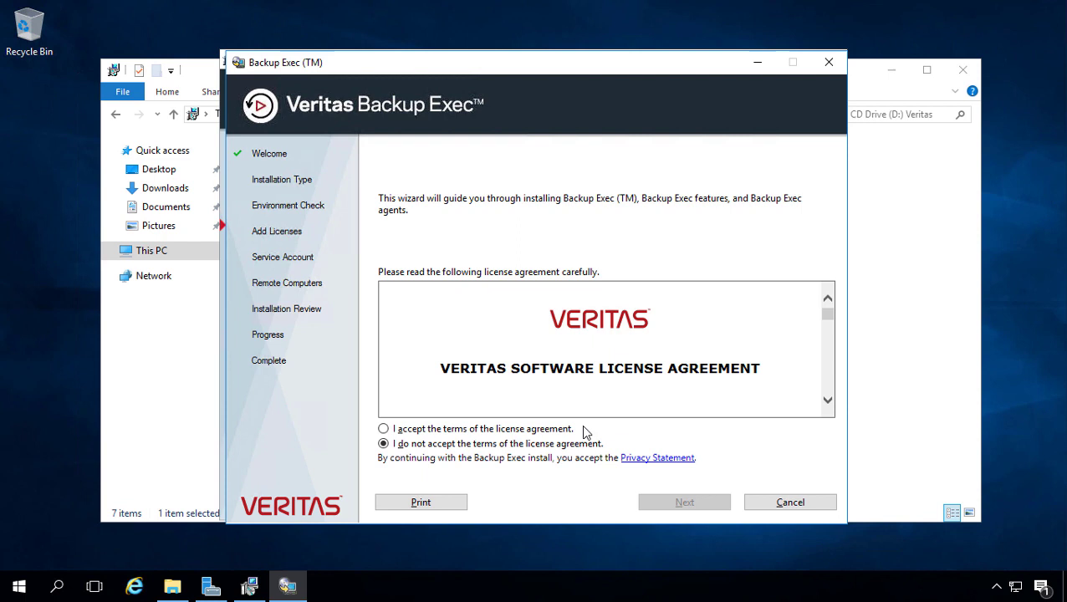
Accept the Veritas license terms and choose a Custom installation
{"action": "left_click", "coordinate": [484, 429]}
{"action": "left_click", "coordinate": [693, 502]}
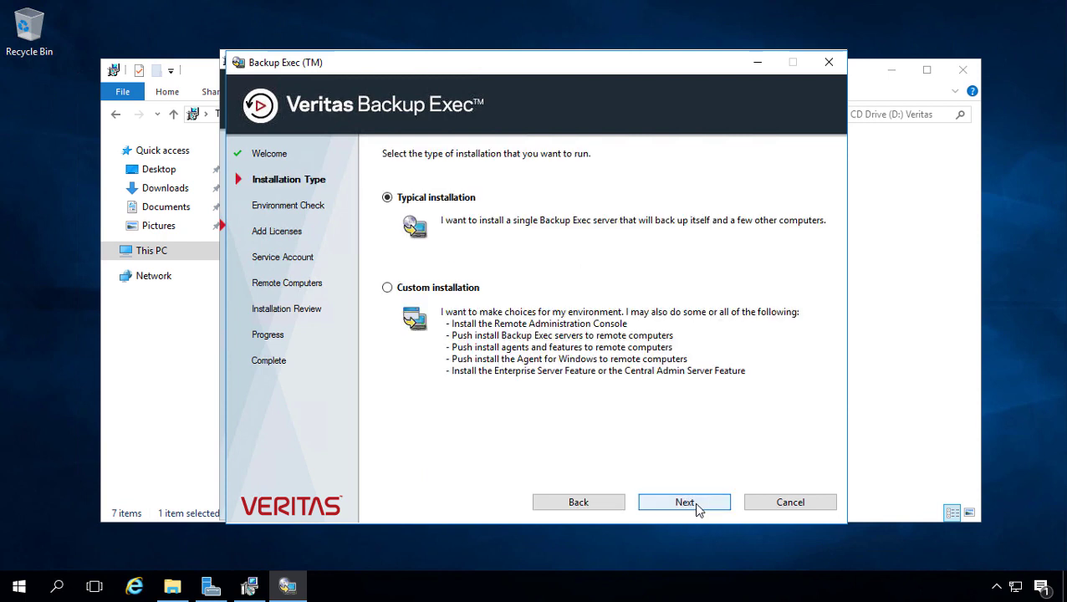
{"action": "left_click", "coordinate": [452, 290]}
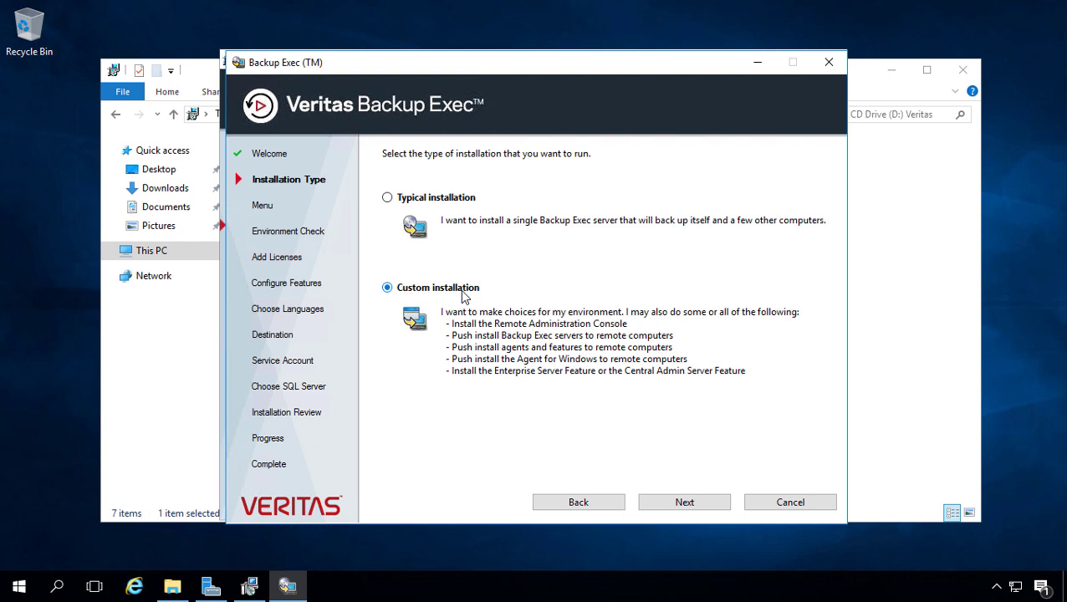
{"action": "left_click", "coordinate": [702, 506]}
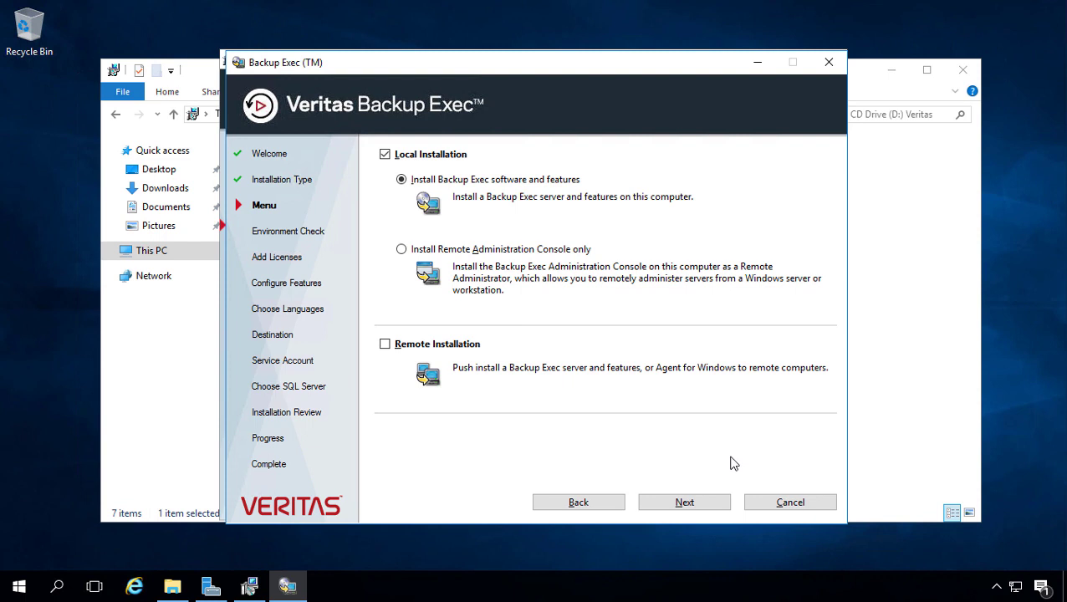
Pass the setup's environment check and continue without an entitlement ID as a trial
{"action": "left_click", "coordinate": [683, 501]}
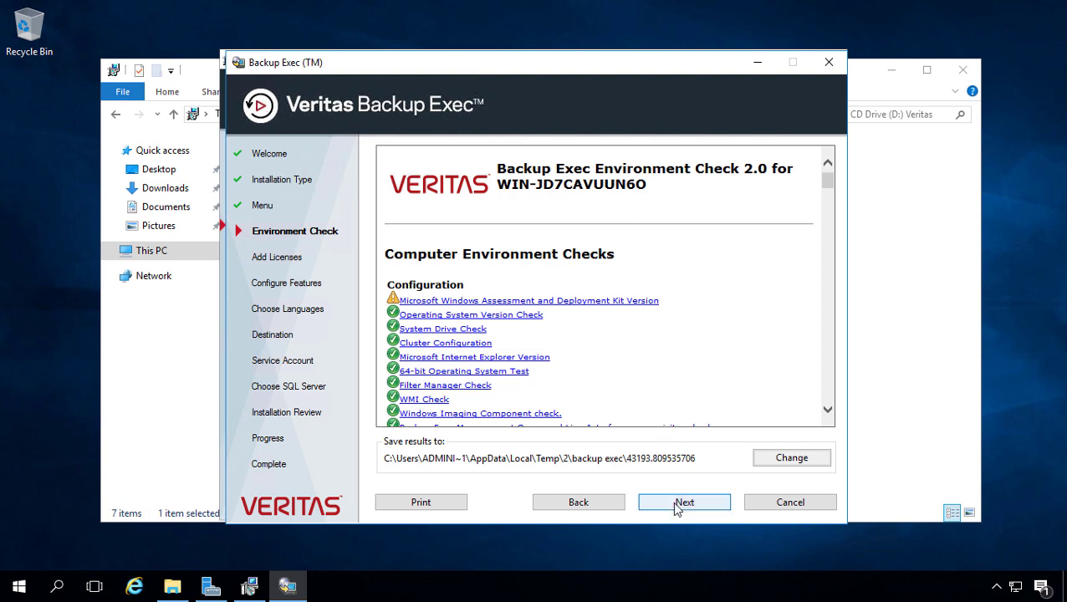
{"action": "left_click", "coordinate": [674, 503]}
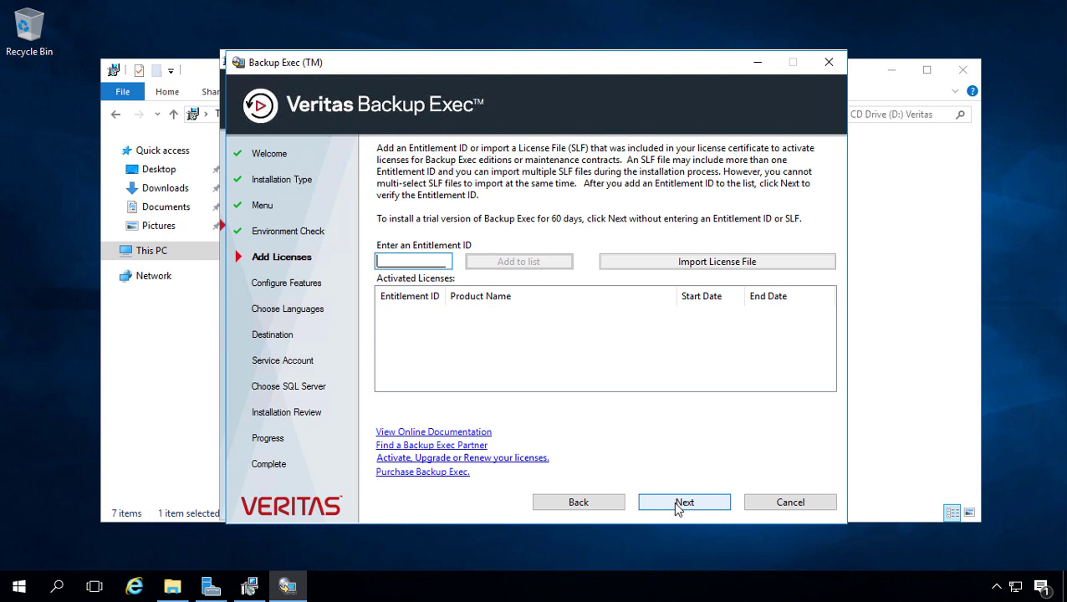
{"action": "left_click", "coordinate": [674, 502]}
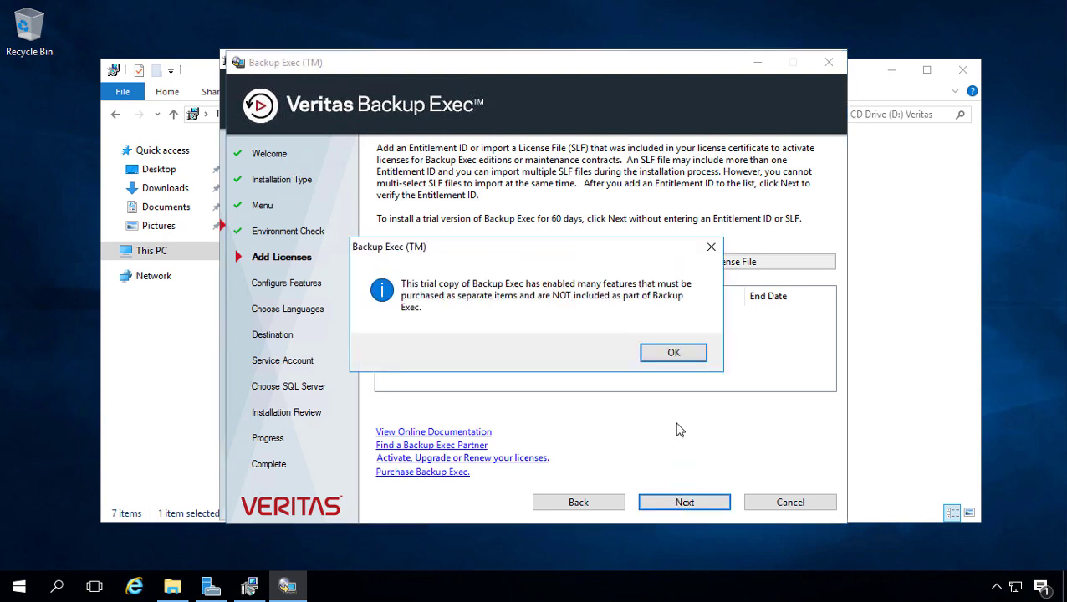
{"action": "left_click", "coordinate": [674, 353]}
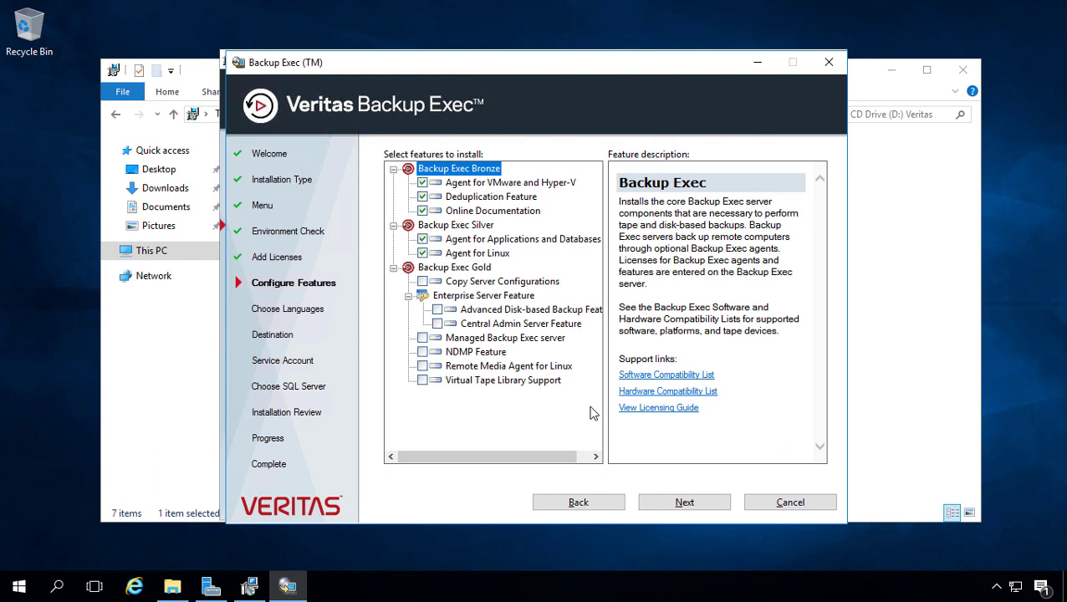
{"action": "left_click", "coordinate": [527, 282]}
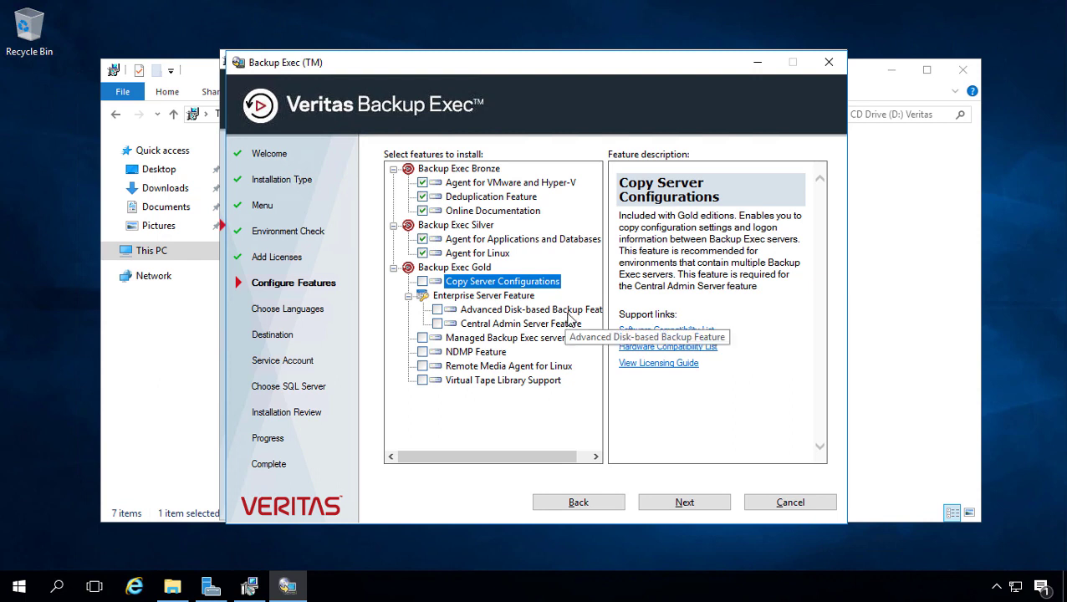
{"action": "left_click", "coordinate": [572, 310]}
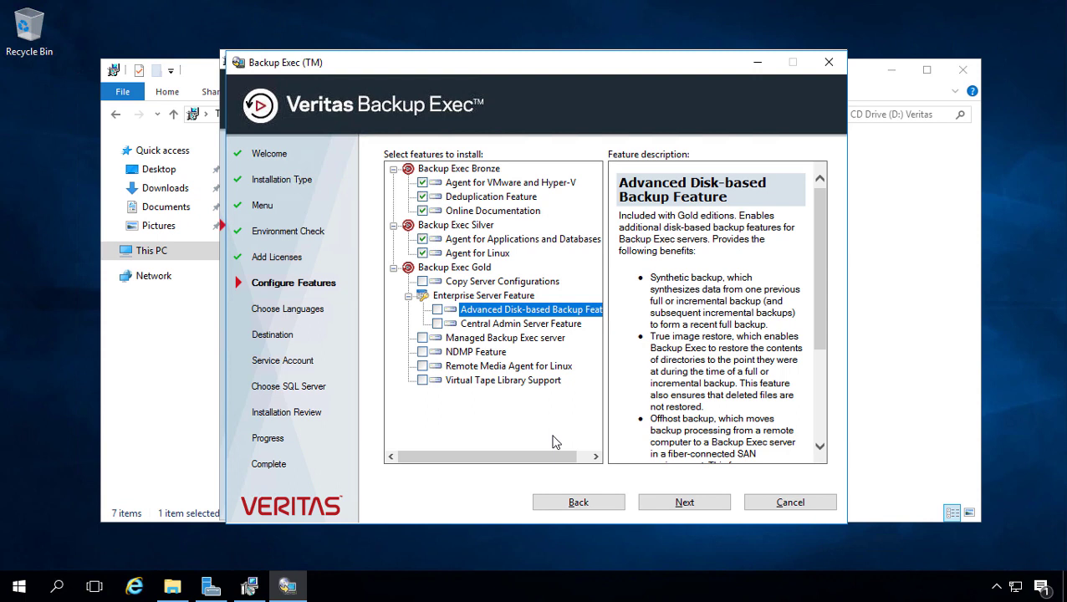
{"action": "left_click_drag", "start_coordinate": [824, 293], "coordinate": [830, 344]}
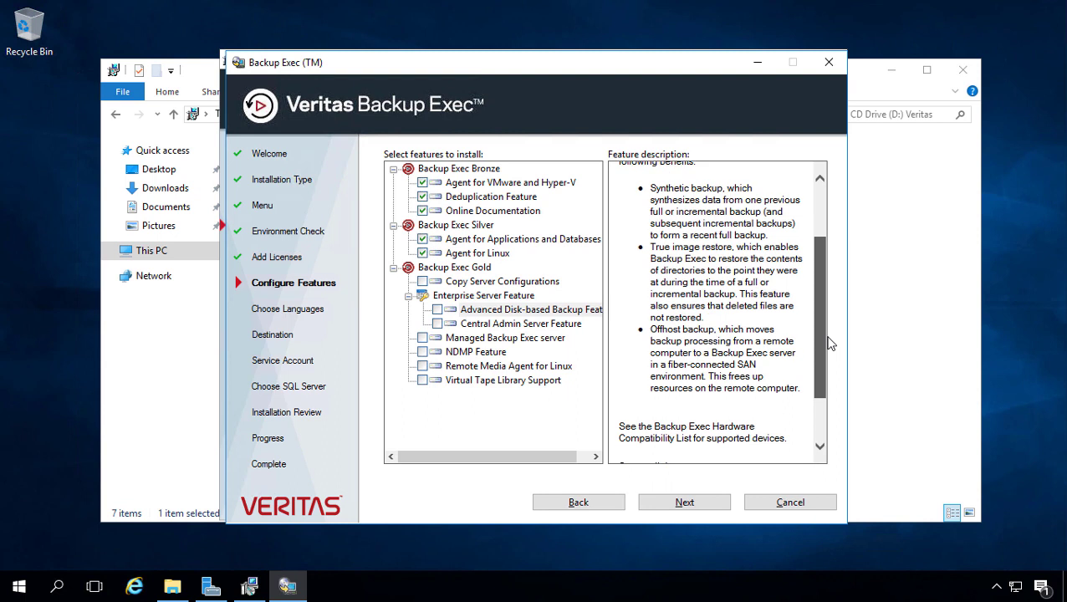
{"action": "left_click_drag", "start_coordinate": [830, 344], "coordinate": [830, 344]}
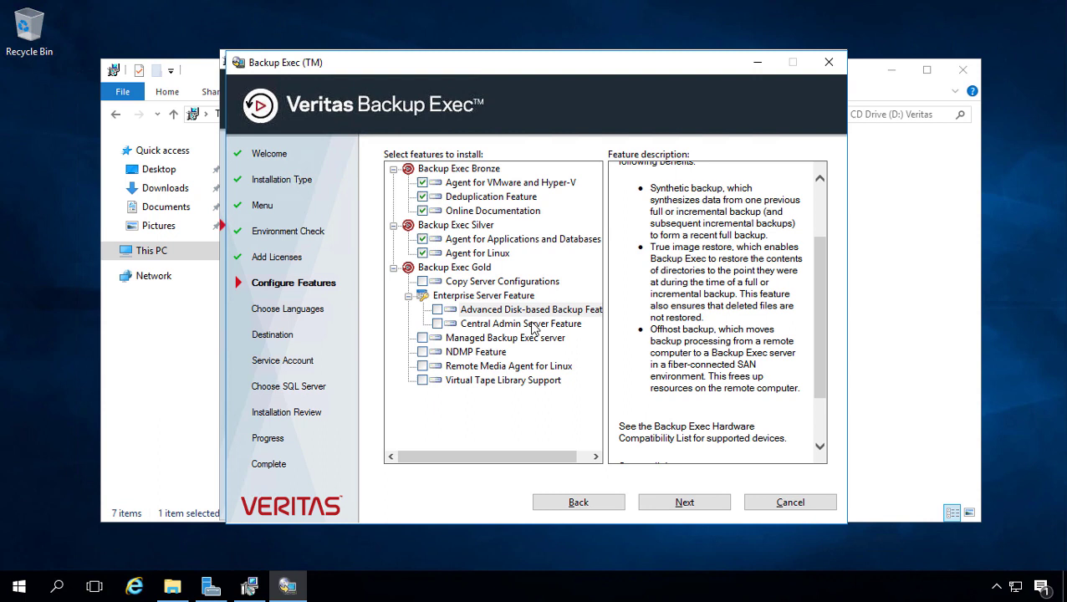
{"action": "mouse_move", "coordinate": [538, 329]}
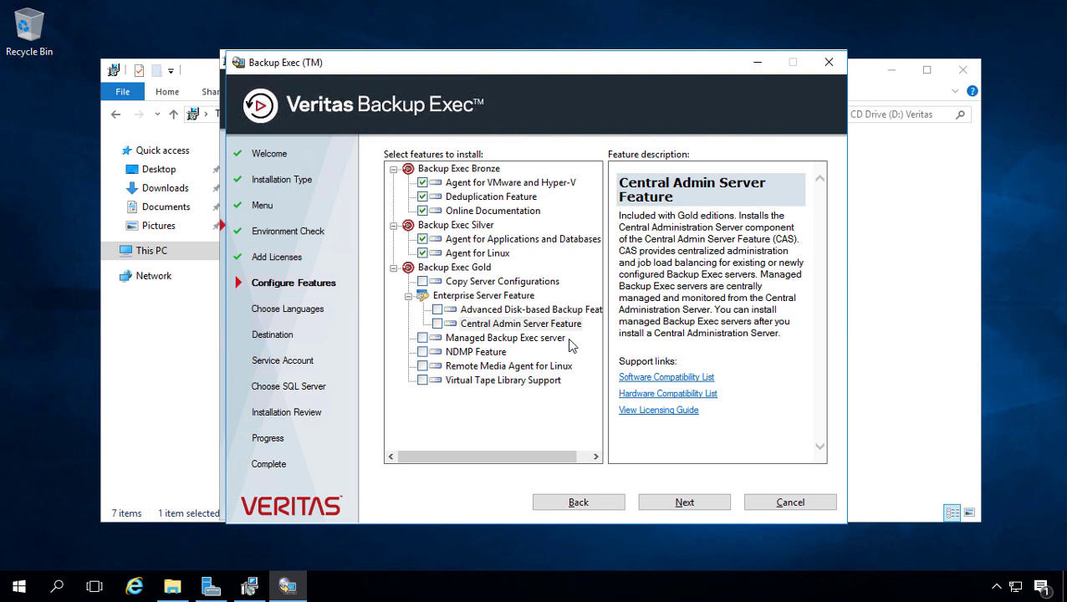
{"action": "left_click", "coordinate": [562, 339]}
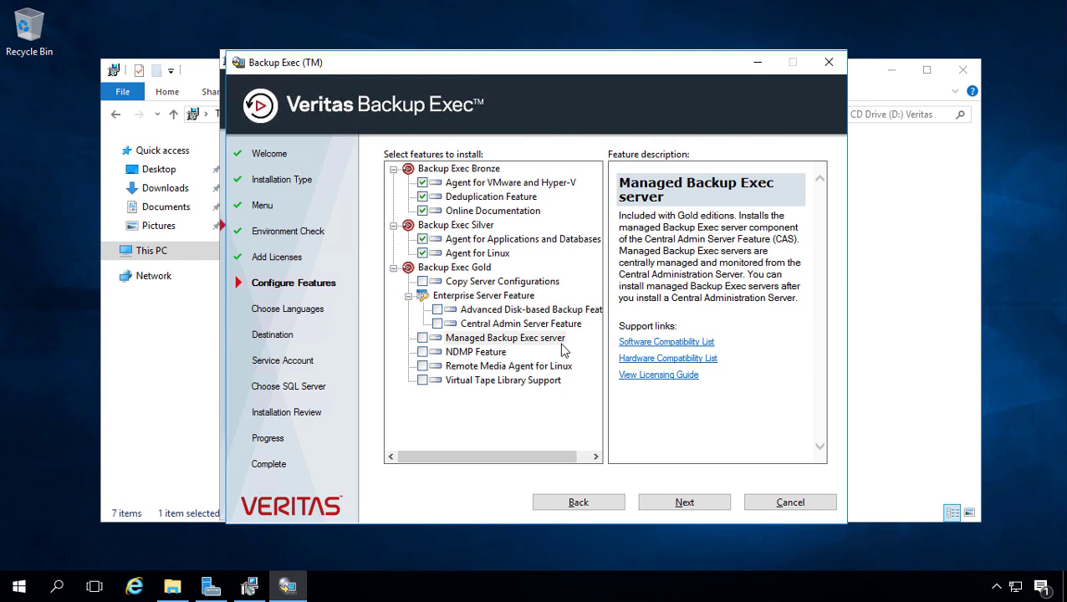
{"action": "left_click", "coordinate": [496, 358]}
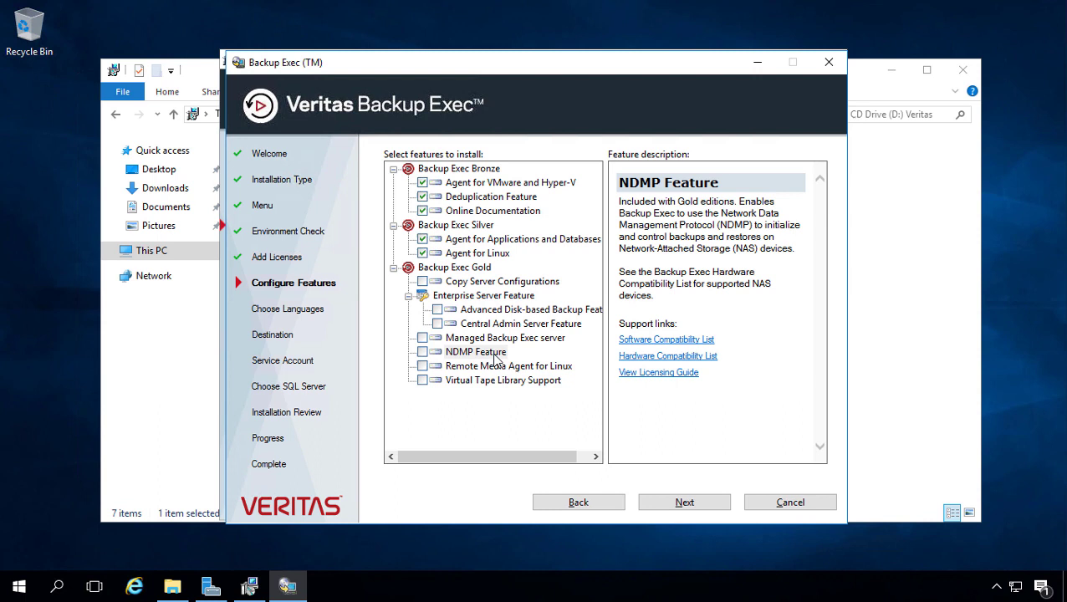
{"action": "left_click", "coordinate": [497, 367]}
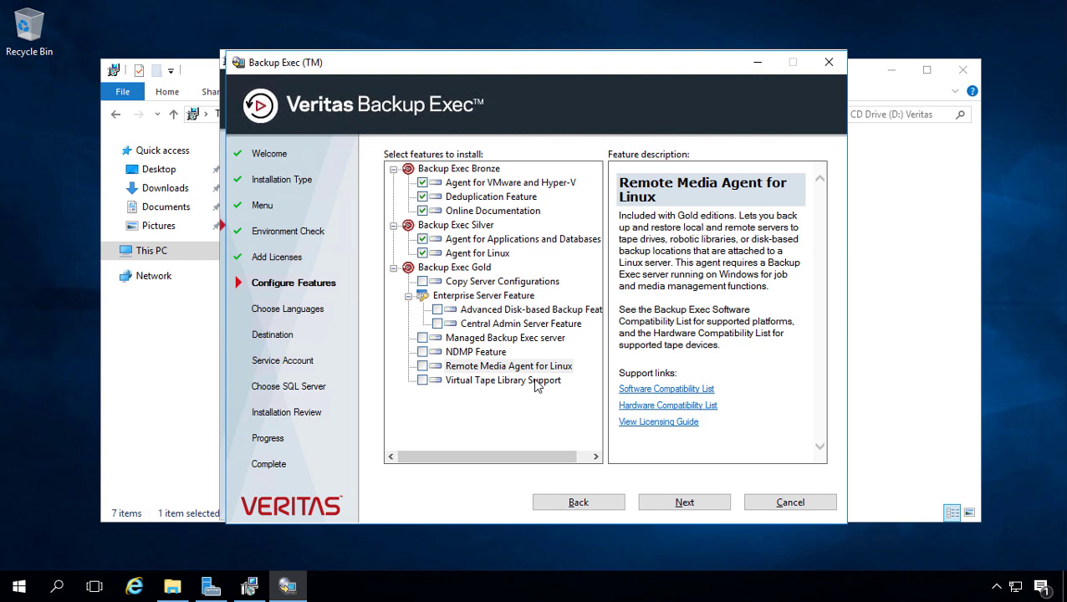
{"action": "left_click", "coordinate": [536, 382]}
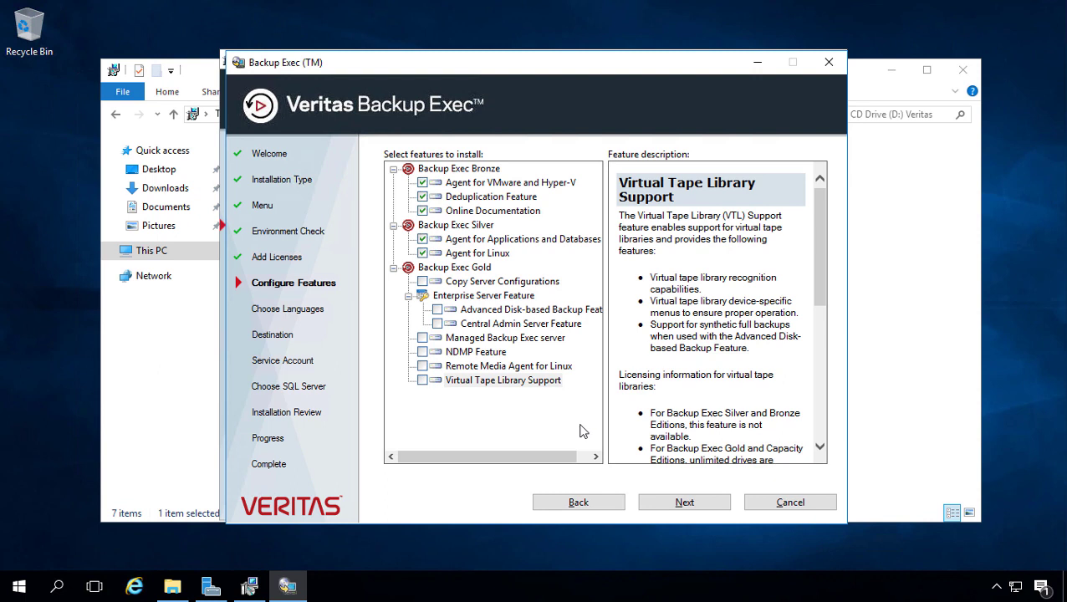
Keep the configured features and English-only language to reach the Destination page
{"action": "left_click", "coordinate": [673, 502]}
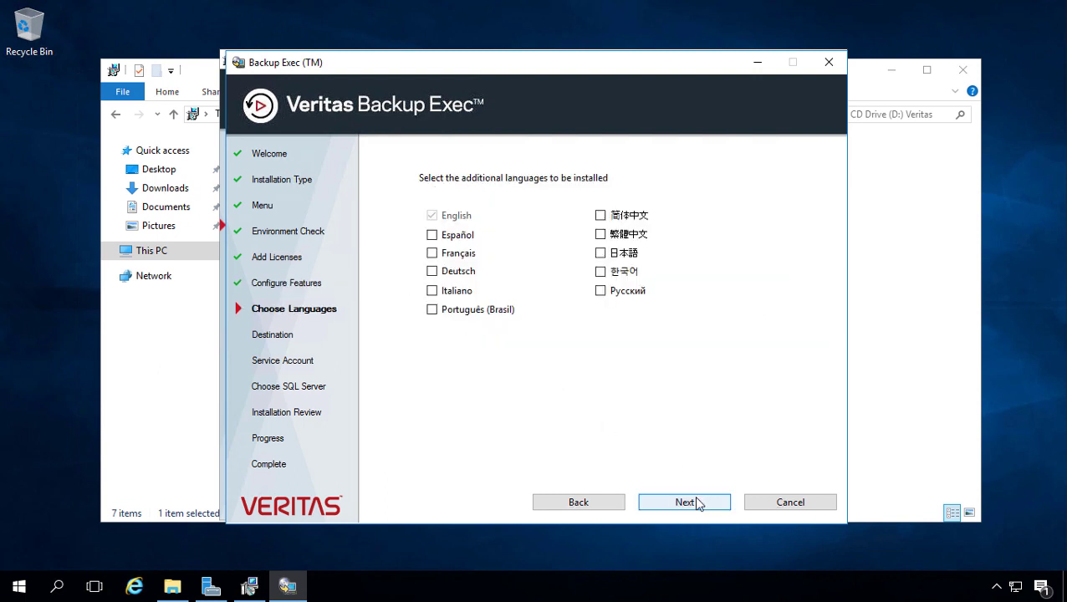
{"action": "left_click", "coordinate": [696, 502]}
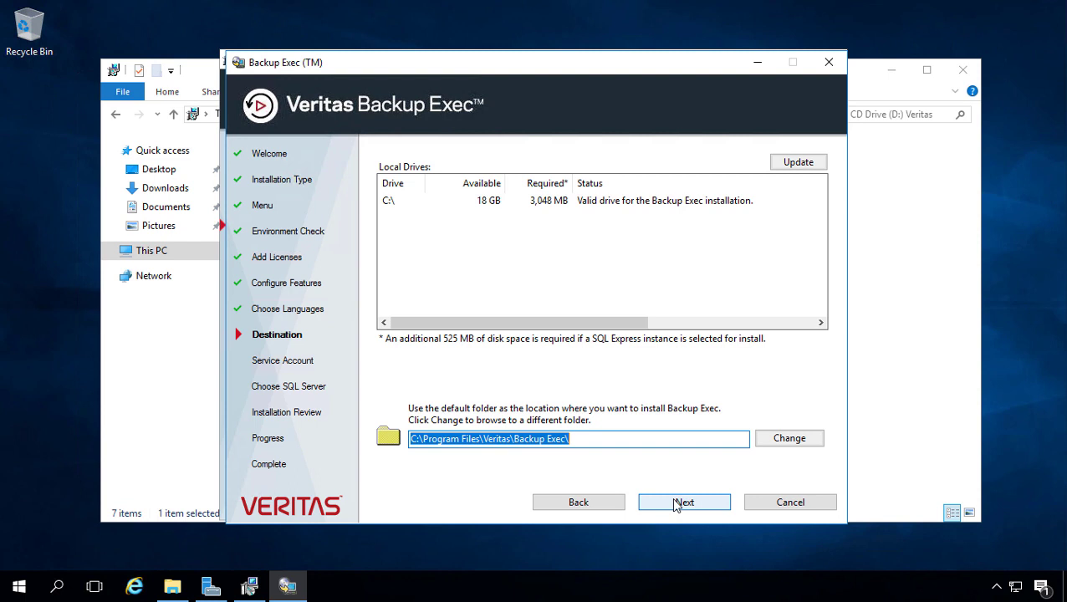
Keep C:\Program Files\Veritas\Backup Exec\ and enter the Administrator service account password
{"action": "left_click", "coordinate": [675, 502]}
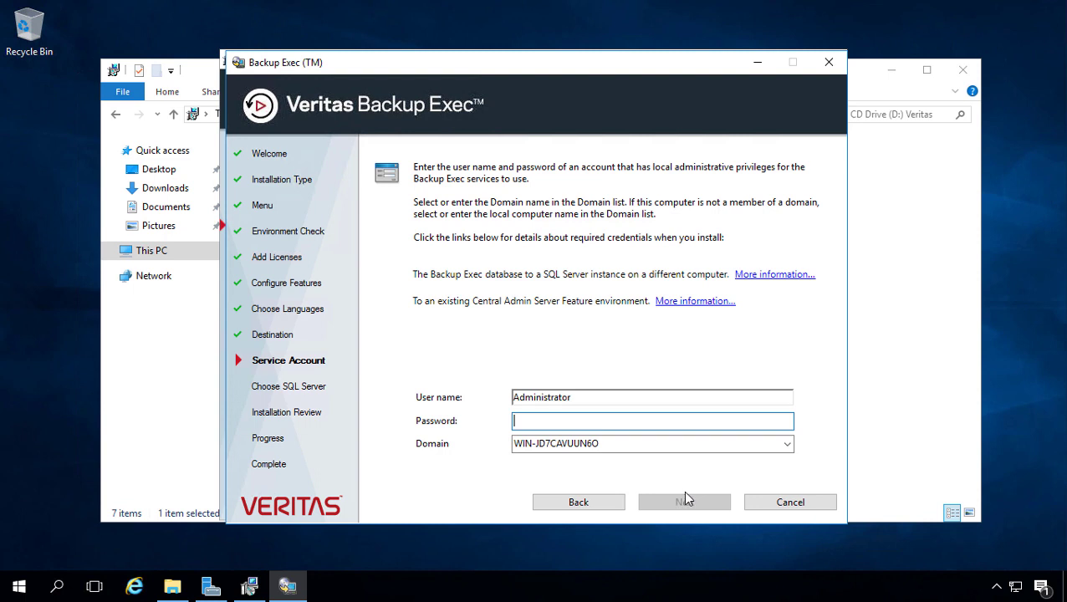
{"action": "type", "text": "••••••••"}
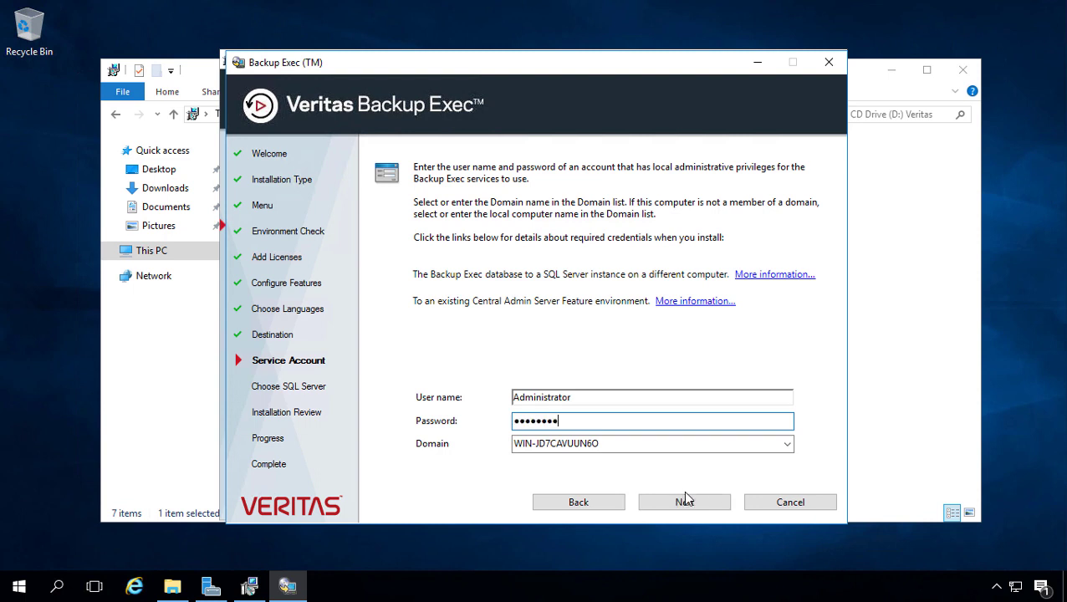
{"action": "left_click", "coordinate": [690, 507]}
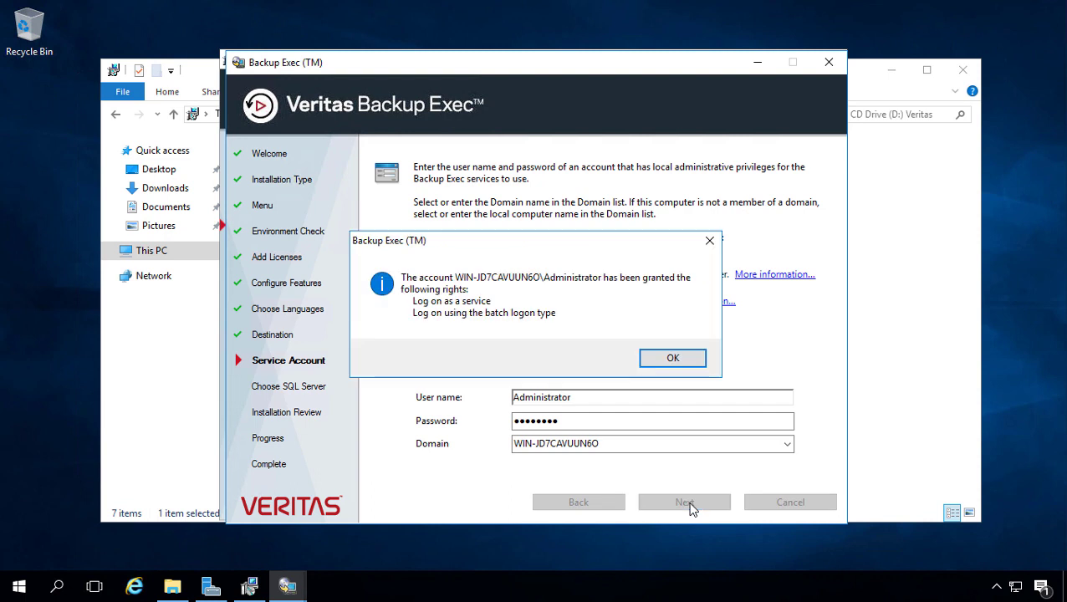
{"action": "left_click", "coordinate": [673, 358]}
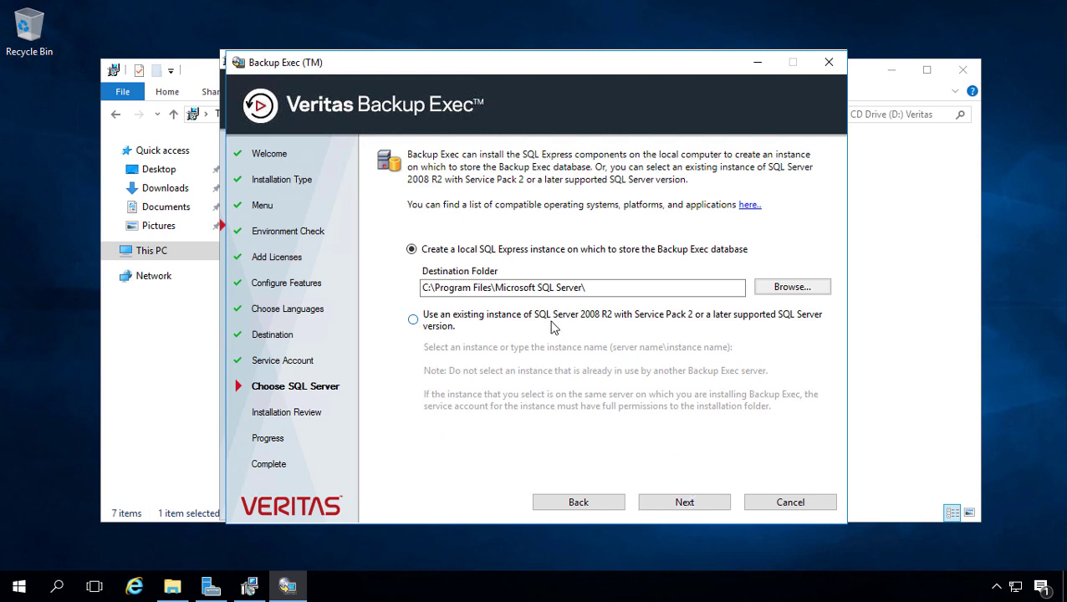
Keep the local SQL Express instance, review the summary and install until Complete
{"action": "left_click", "coordinate": [683, 503]}
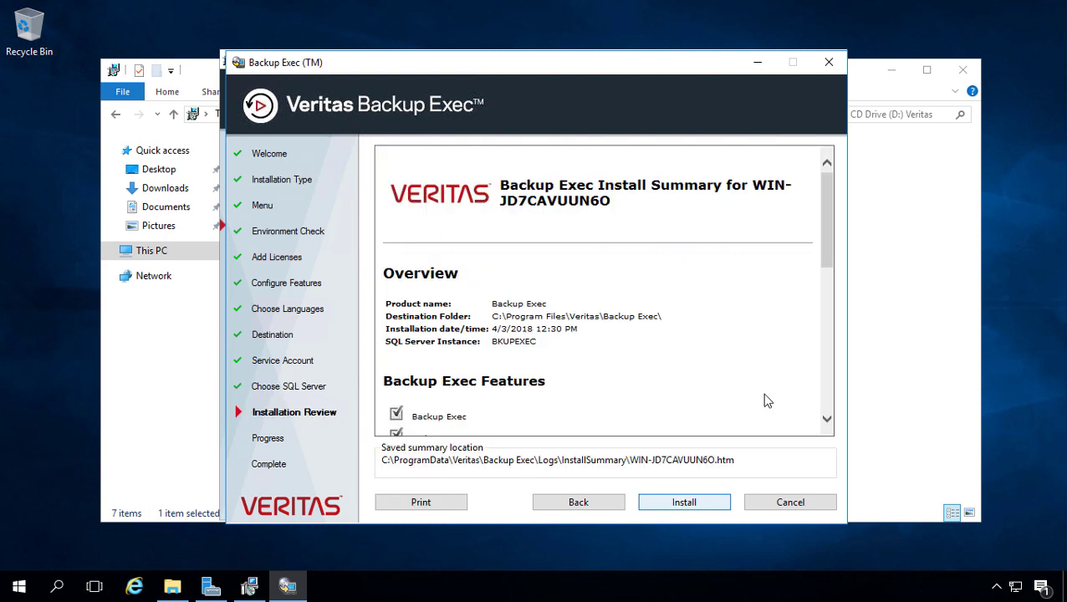
{"action": "left_click_drag", "start_coordinate": [829, 237], "coordinate": [843, 408]}
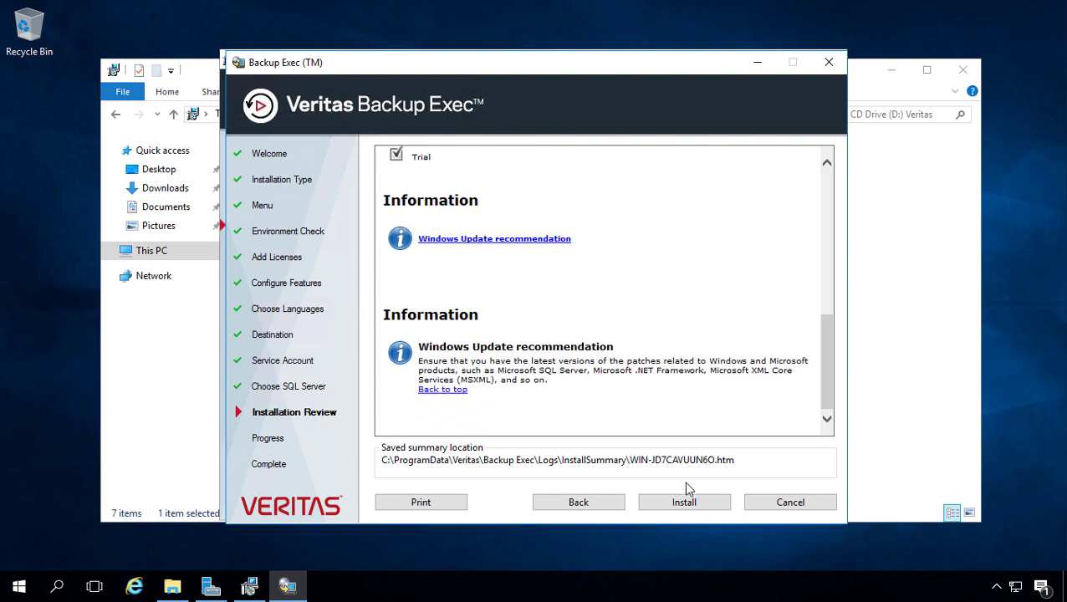
{"action": "left_click", "coordinate": [668, 504]}
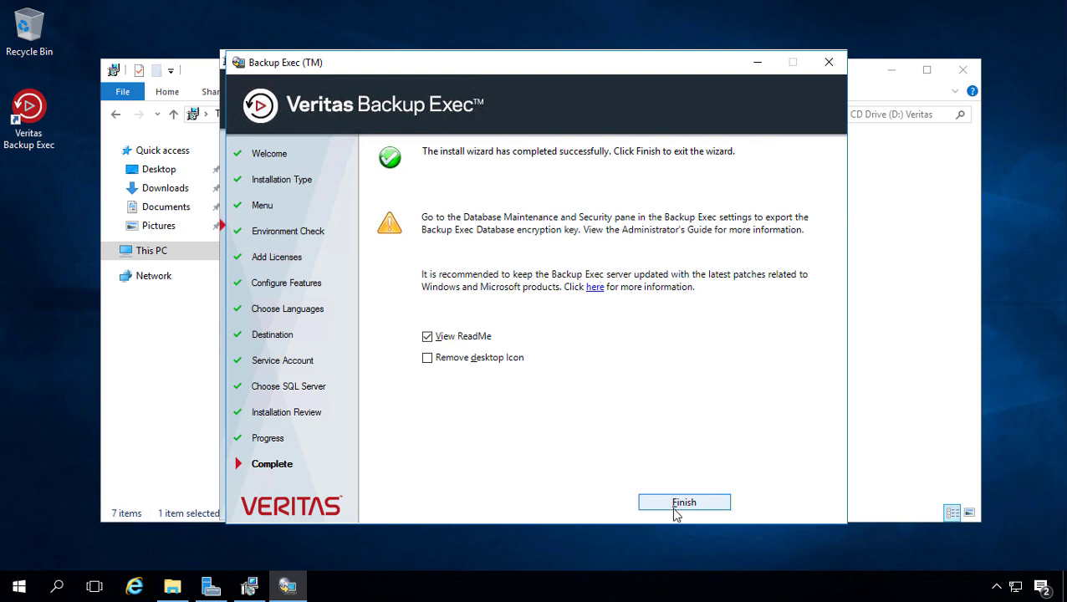
Uncheck View ReadMe, finish the wizard and skip the feedback survey
{"action": "left_click", "coordinate": [426, 337]}
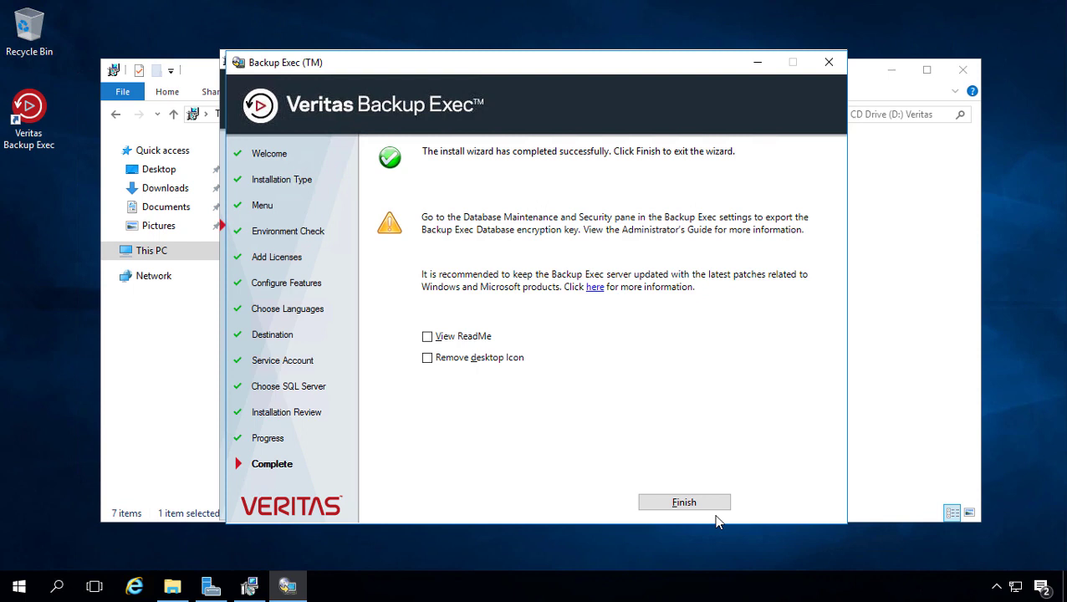
{"action": "left_click", "coordinate": [684, 503]}
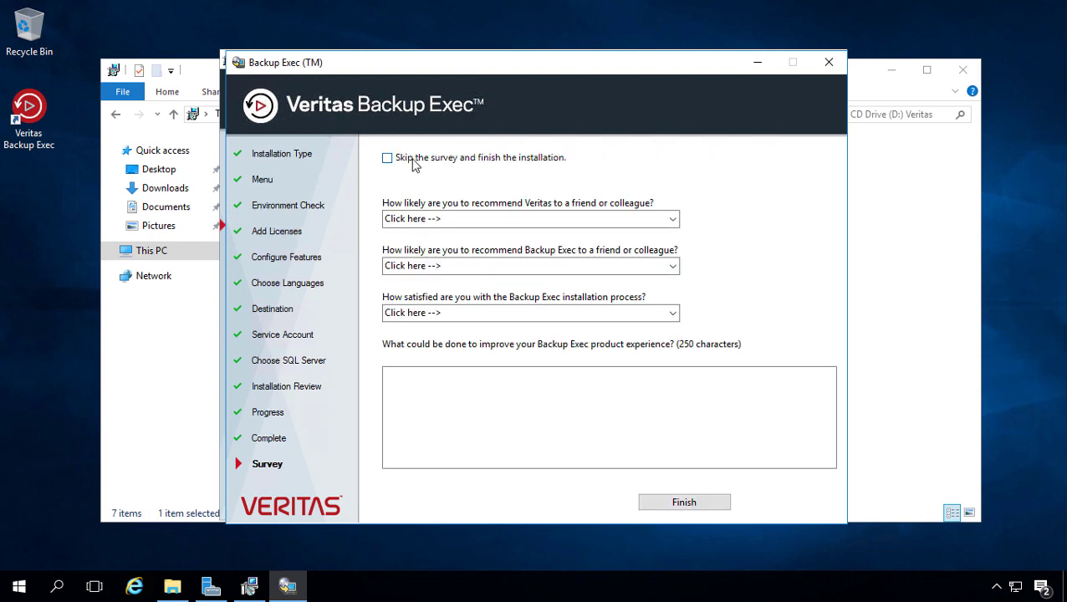
{"action": "left_click", "coordinate": [412, 158]}
{"action": "left_click", "coordinate": [685, 502]}
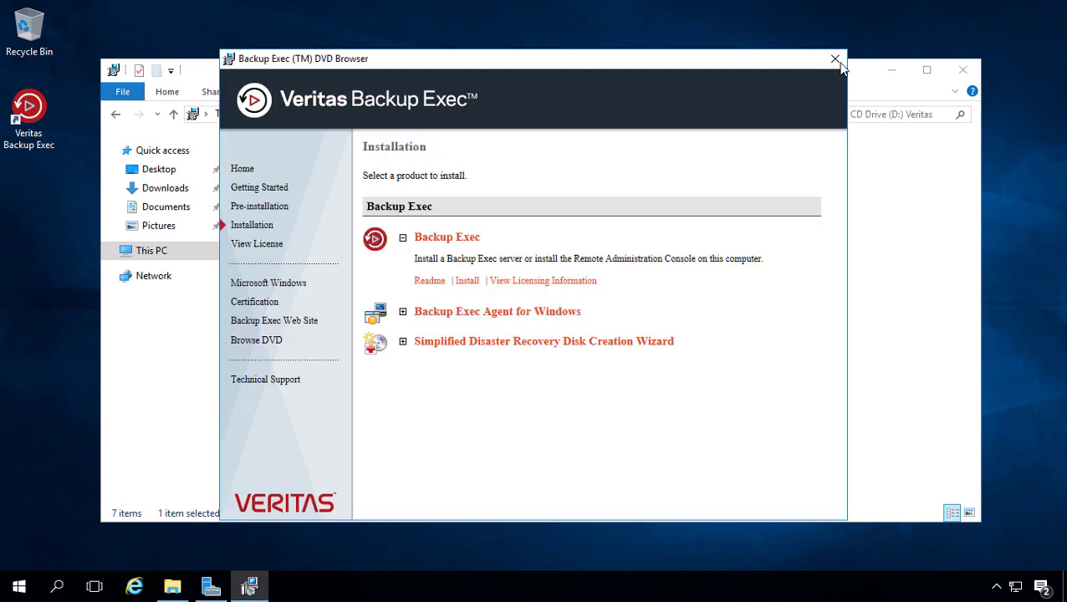
Close the DVD Browser and File Explorer windows, then launch the Backup Exec console from its desktop icon
{"action": "left_click", "coordinate": [839, 64]}
{"action": "left_click", "coordinate": [962, 69]}
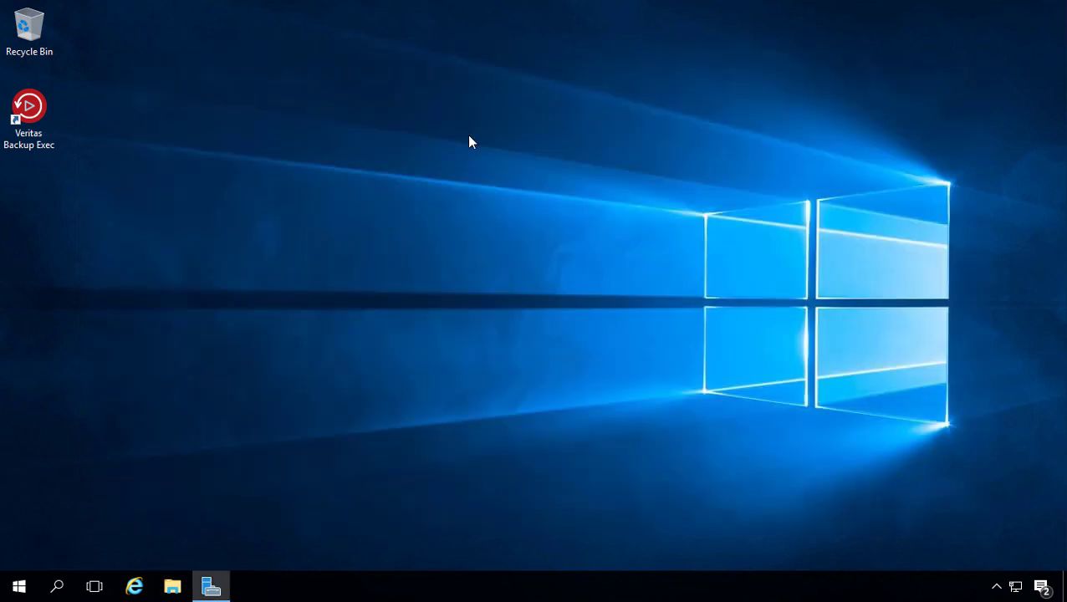
{"action": "double_click", "coordinate": [30, 116]}
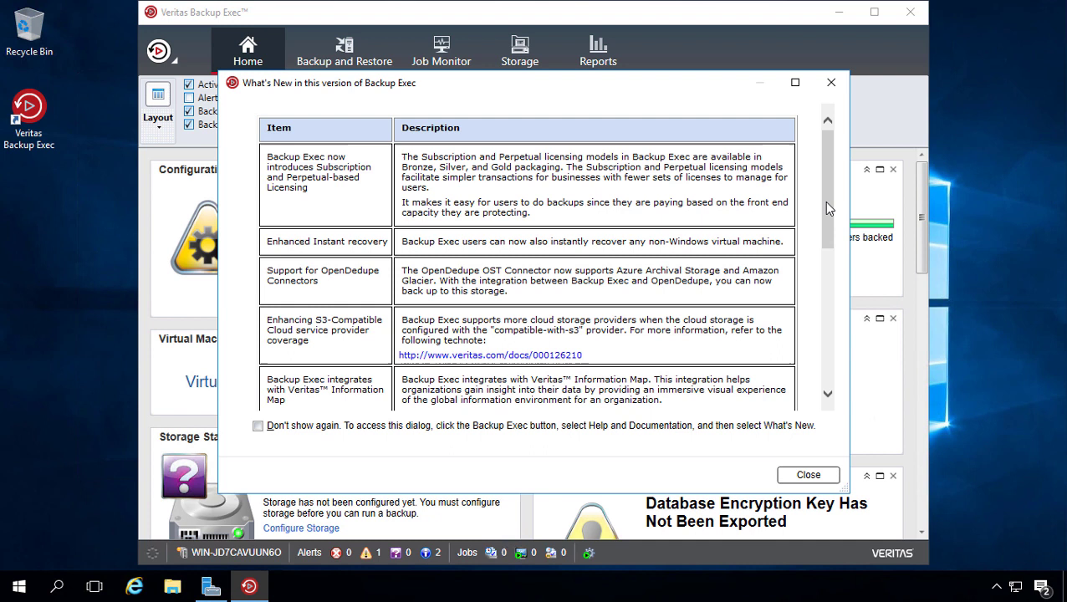
Enlarge the What's New notes to read them, then close them
{"action": "left_click_drag", "start_coordinate": [823, 201], "coordinate": [853, 356]}
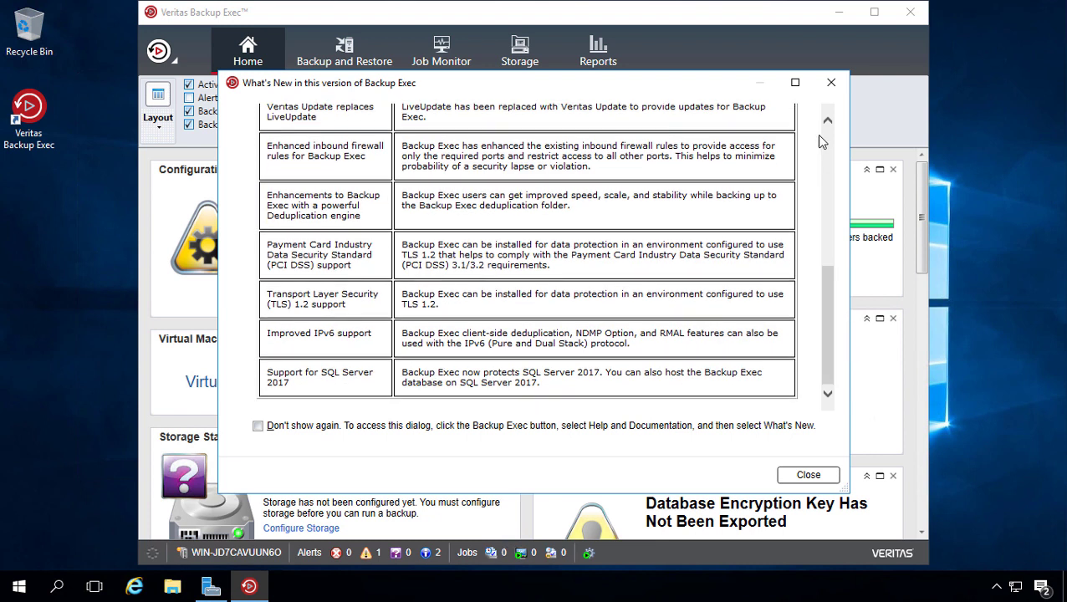
{"action": "left_click", "coordinate": [795, 82]}
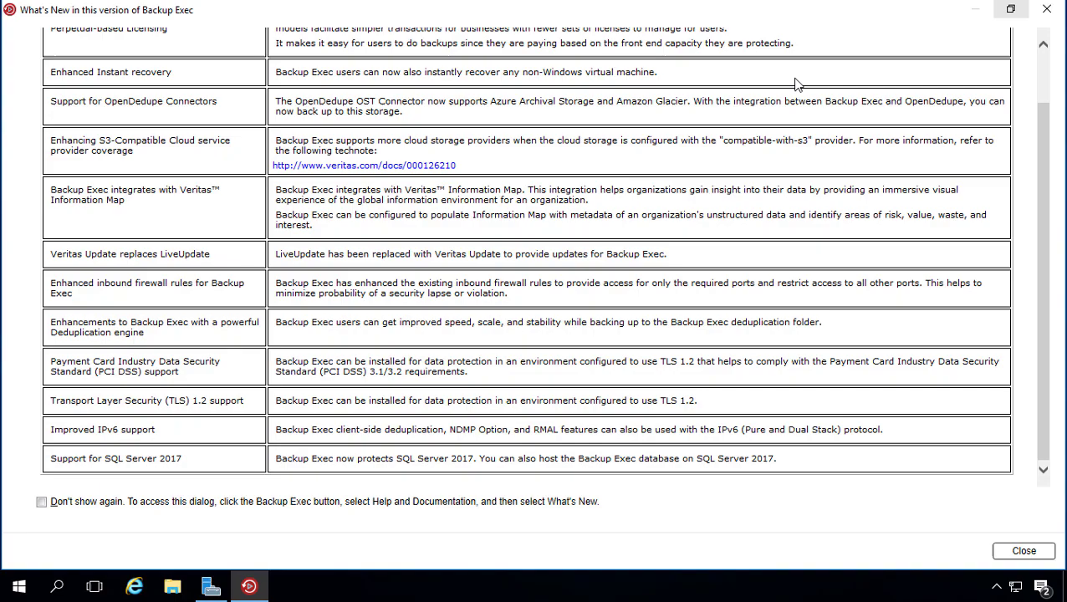
{"action": "left_click", "coordinate": [1046, 8]}
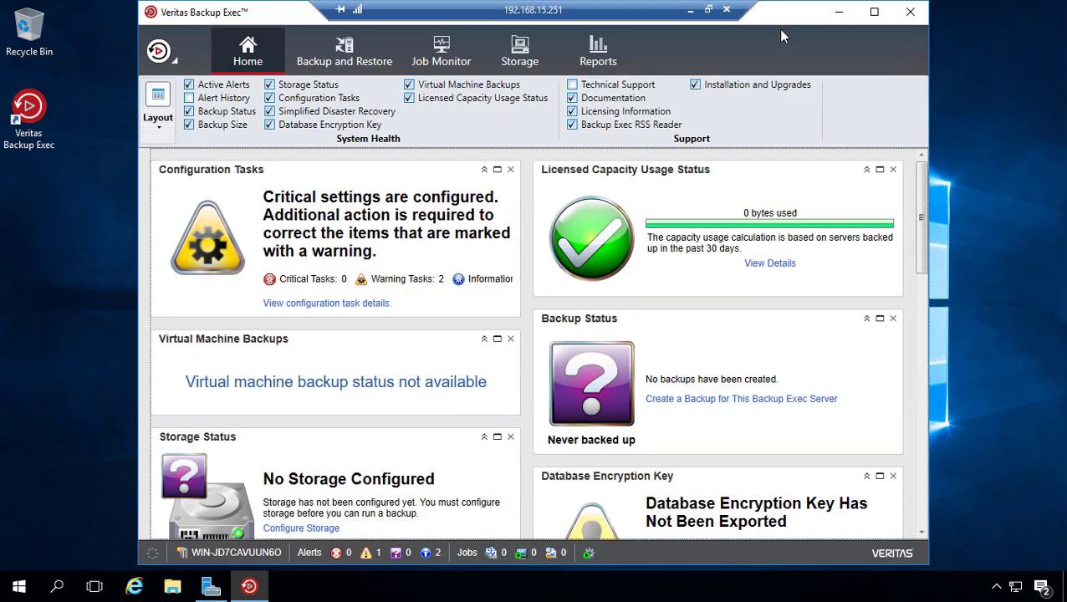
Maximize the console and view the Backup and Restore, Job Monitor, Storage and Reports tabs, ending on Home
{"action": "left_click", "coordinate": [874, 12]}
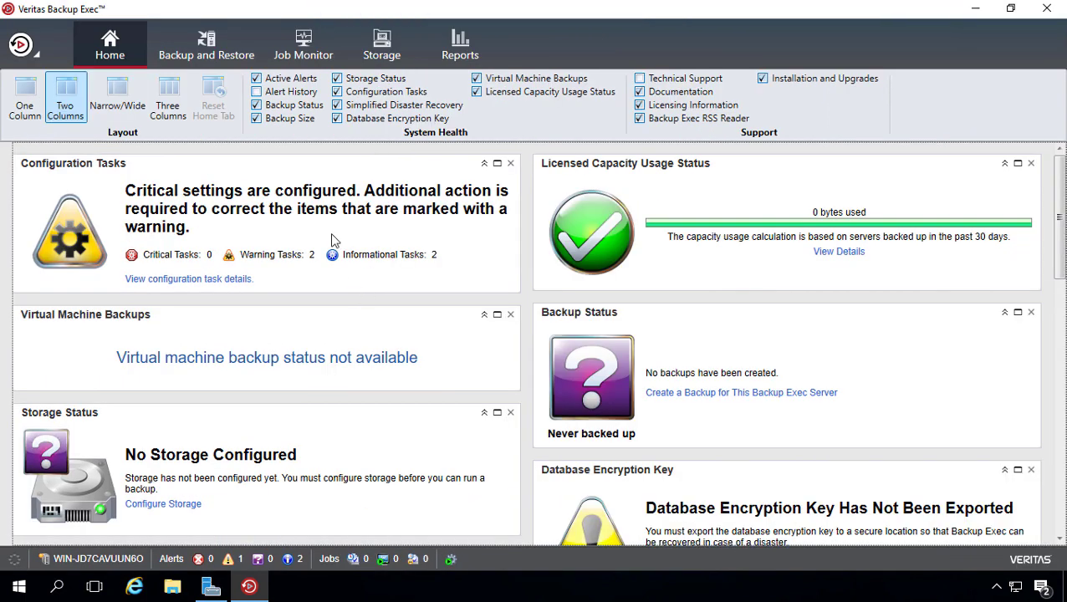
{"action": "left_click", "coordinate": [191, 46]}
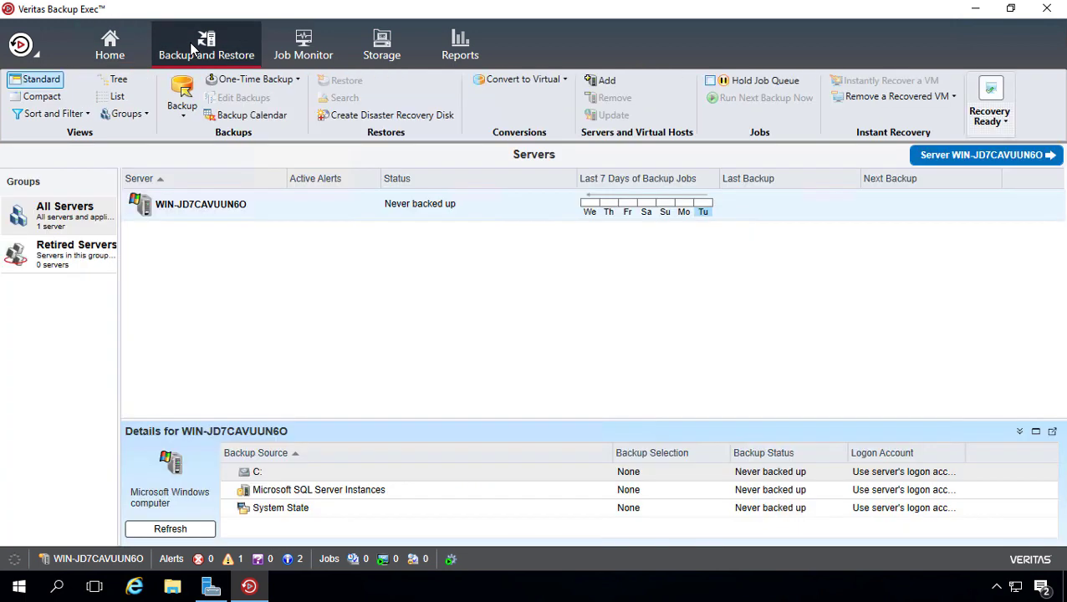
{"action": "left_click", "coordinate": [311, 50]}
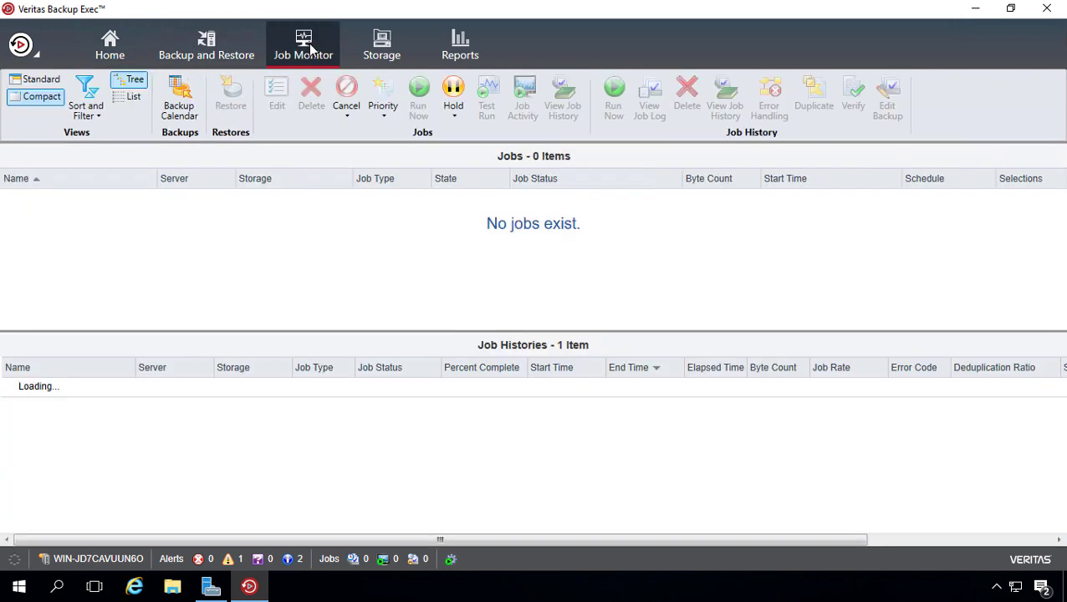
{"action": "left_click", "coordinate": [388, 48]}
{"action": "left_click", "coordinate": [456, 45]}
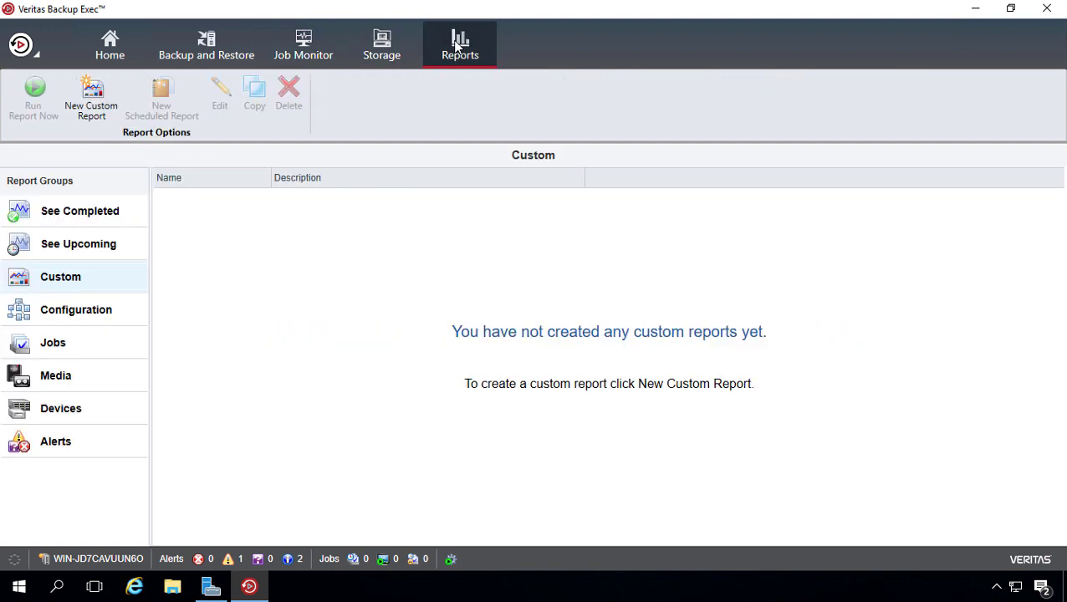
{"action": "left_click", "coordinate": [110, 48]}
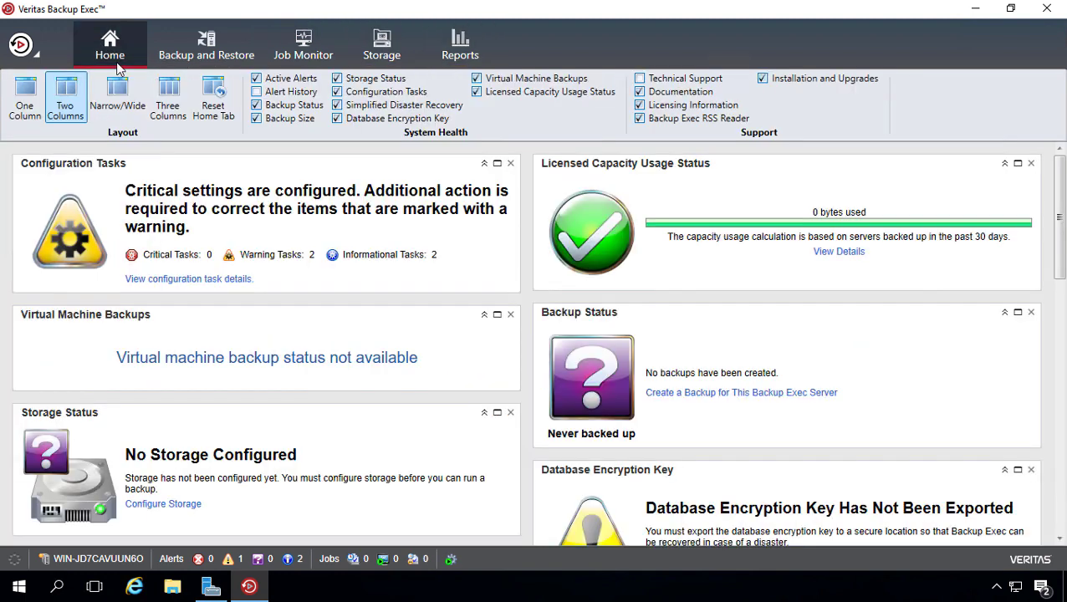